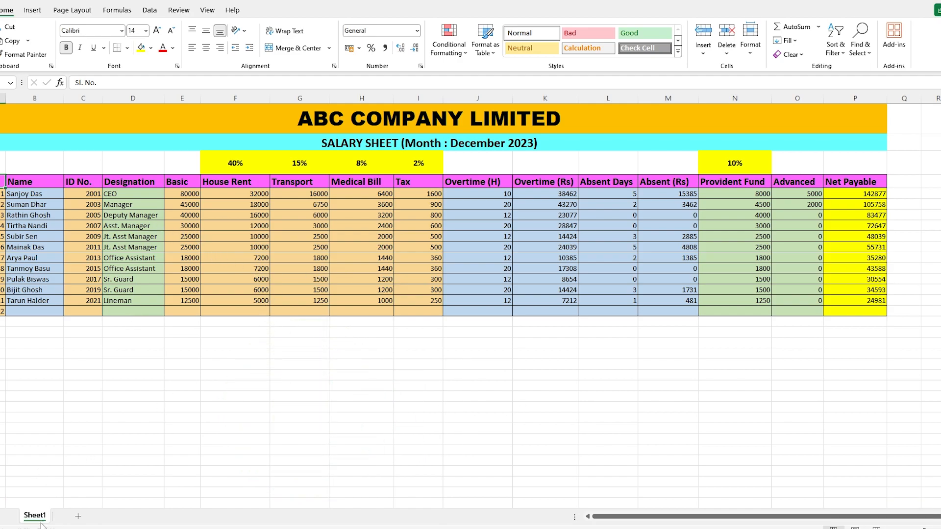
Add a new worksheet and fill row 4 with the salary headers from Sl. No. to Net Payable, including House Rent, Transport and Medical Bill.
left_click(78, 517)
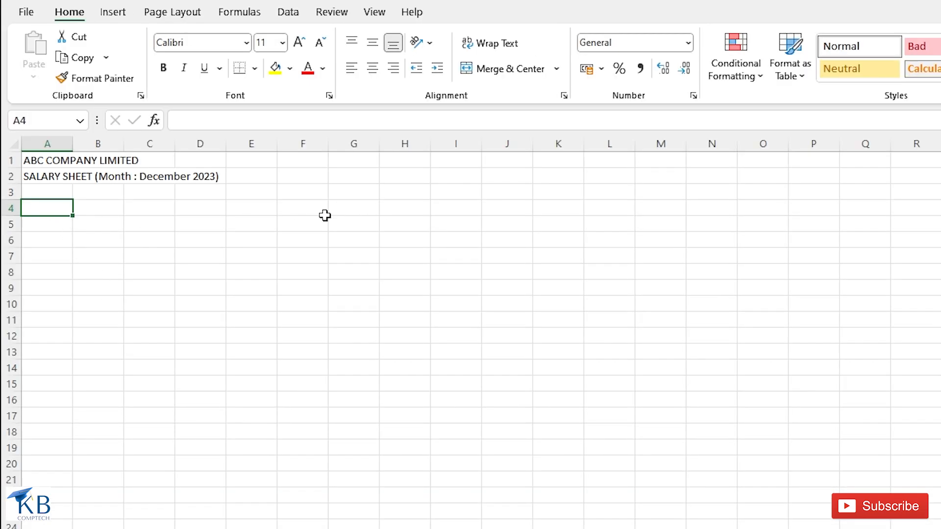
type("Sl. No.")
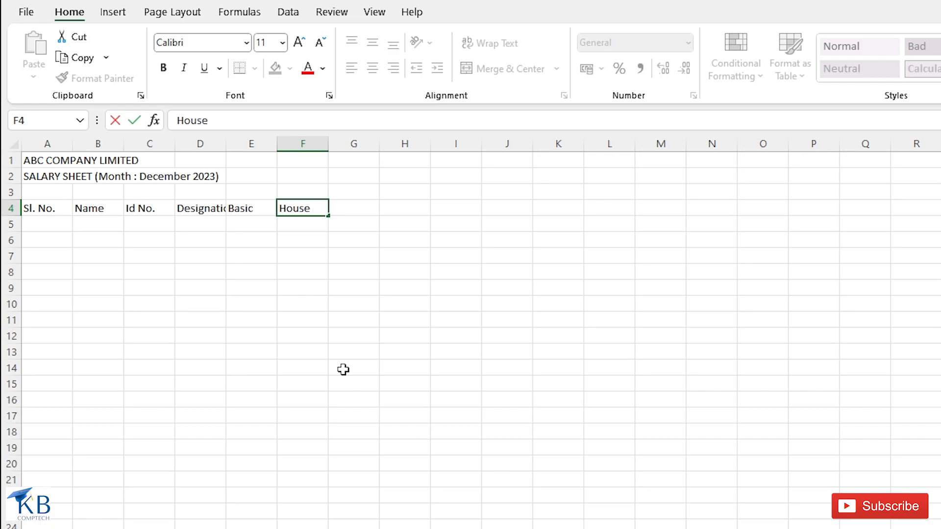
type("nt")
key("Tab")
type("Transport")
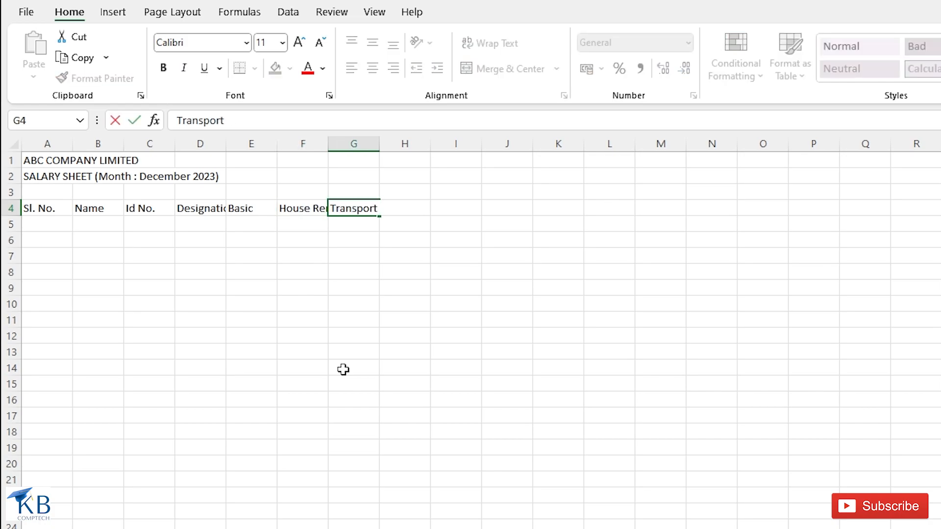
key("Tab")
type("Medical")
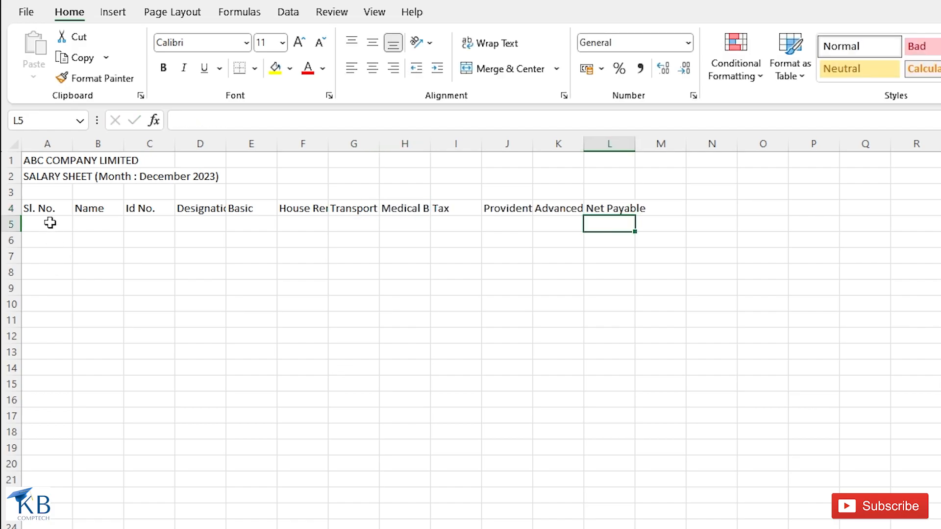
Number the rows under Sl. No. from 1 to 12 in A5:A16 by extending the series 1, 2.
left_click(50, 223)
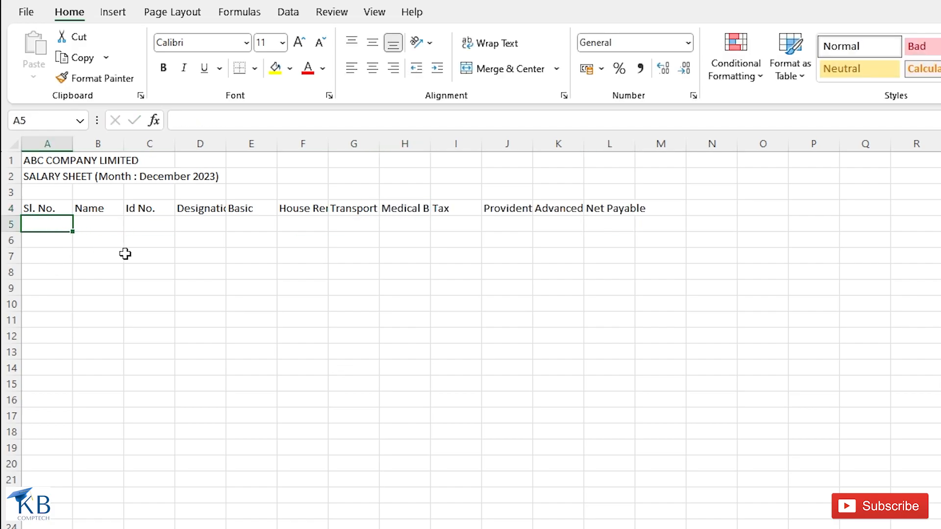
type("1")
key("Return")
type("2")
key("Return")
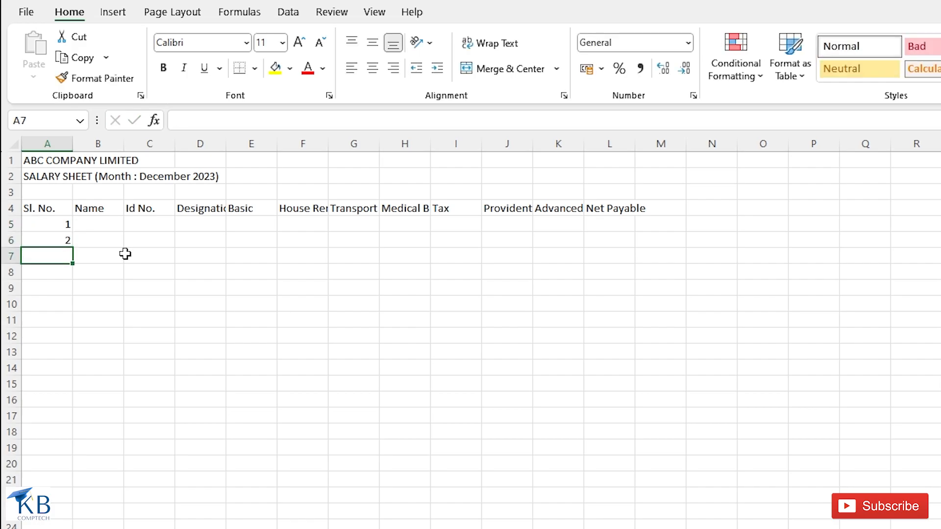
left_click_drag(51, 227, 51, 243)
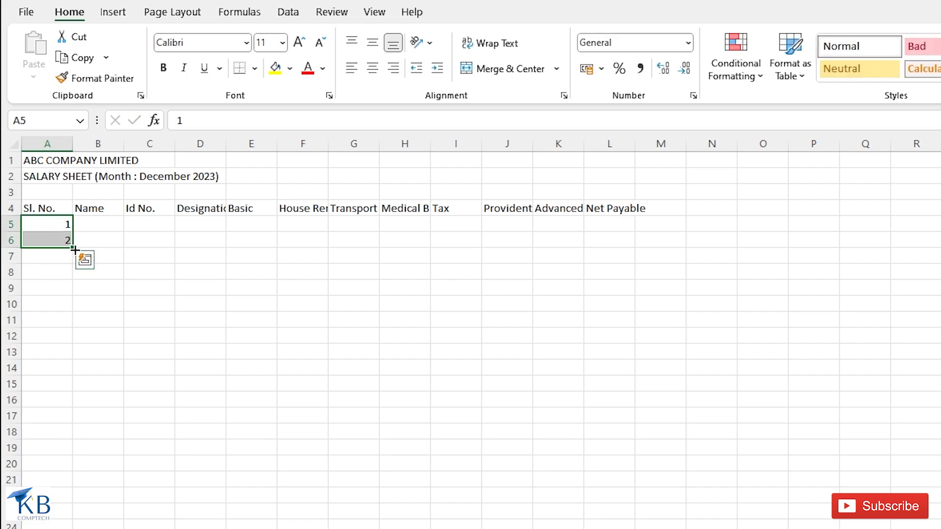
left_click_drag(74, 250, 82, 405)
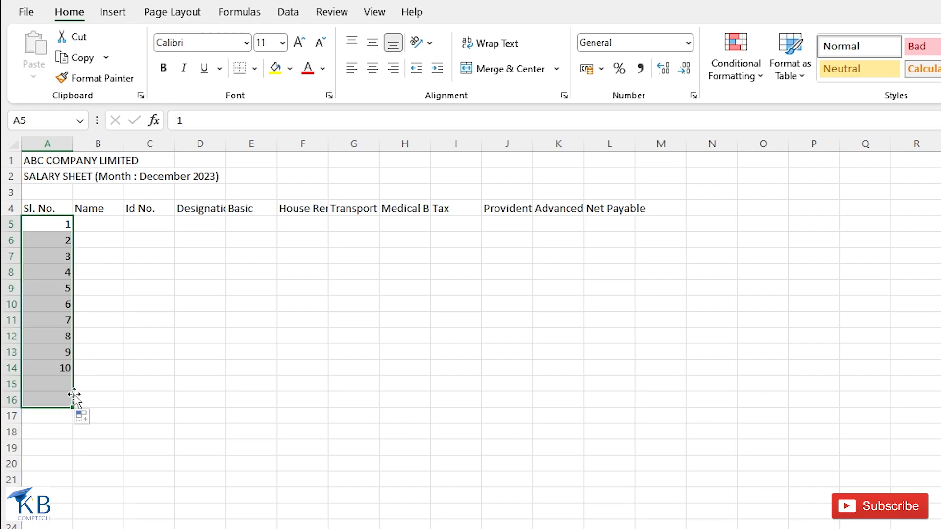
Widen the columns from Name onward so that their headings and entries fit.
key("shift+BackSpace")
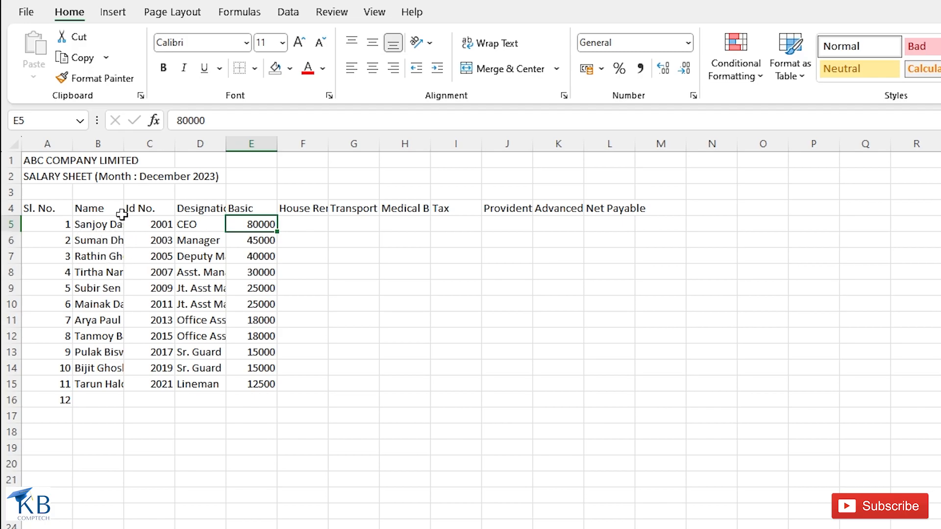
left_click_drag(124, 143, 284, 143)
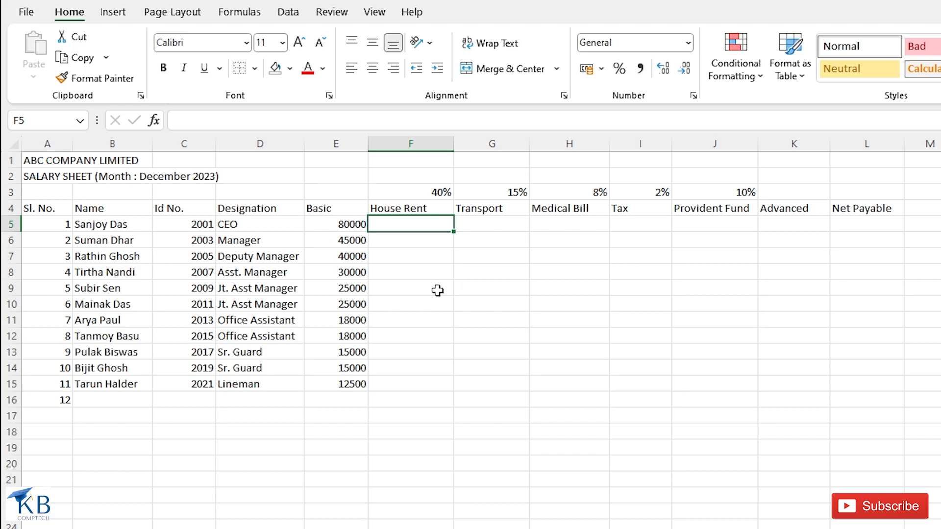
Calculate the first employee's House Rent in F5 as 40% of Basic with the formula =E5*40%.
type("=")
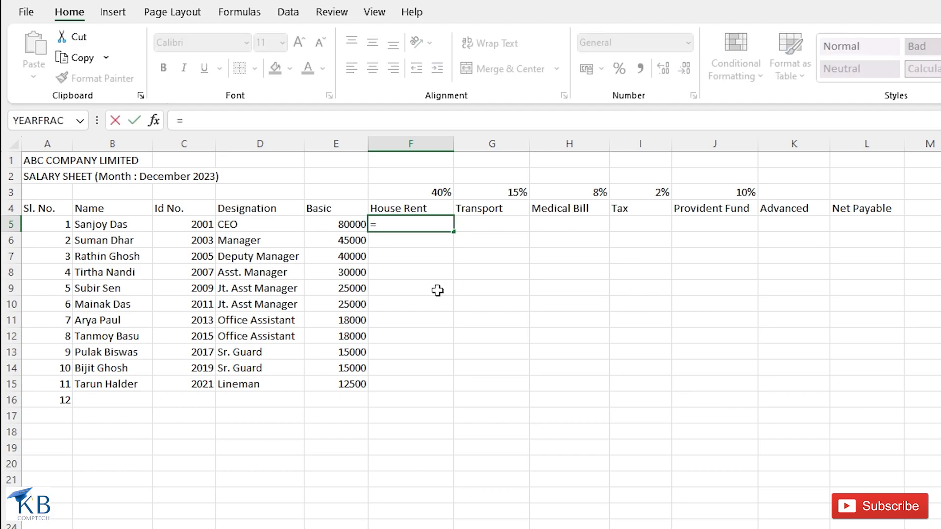
left_click(328, 225)
type("*")
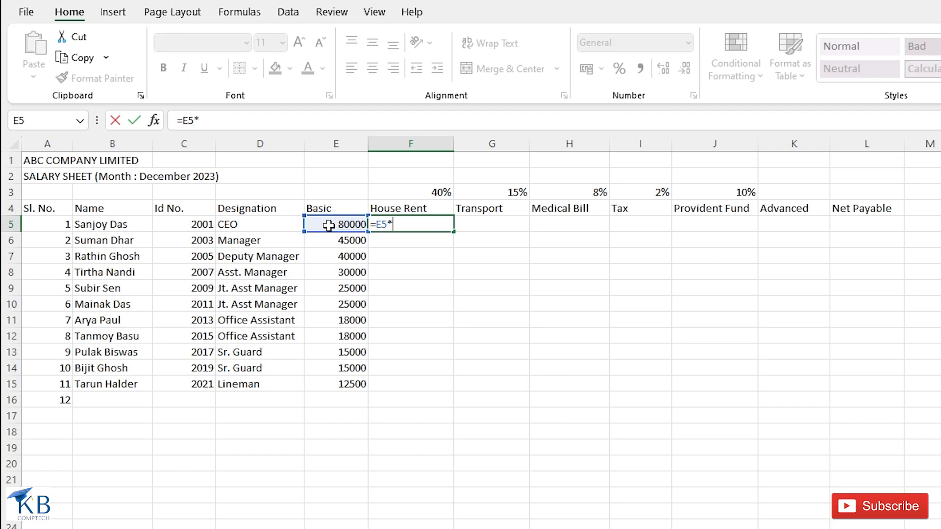
type("40%")
key("Return")
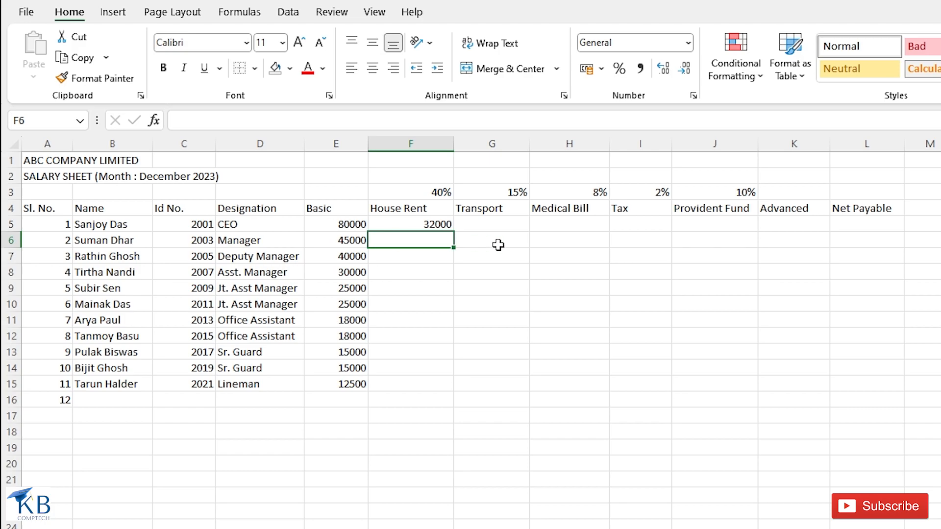
Calculate the first employee's Transport allowance in G5 with the formula =E5*15%.
left_click(493, 223)
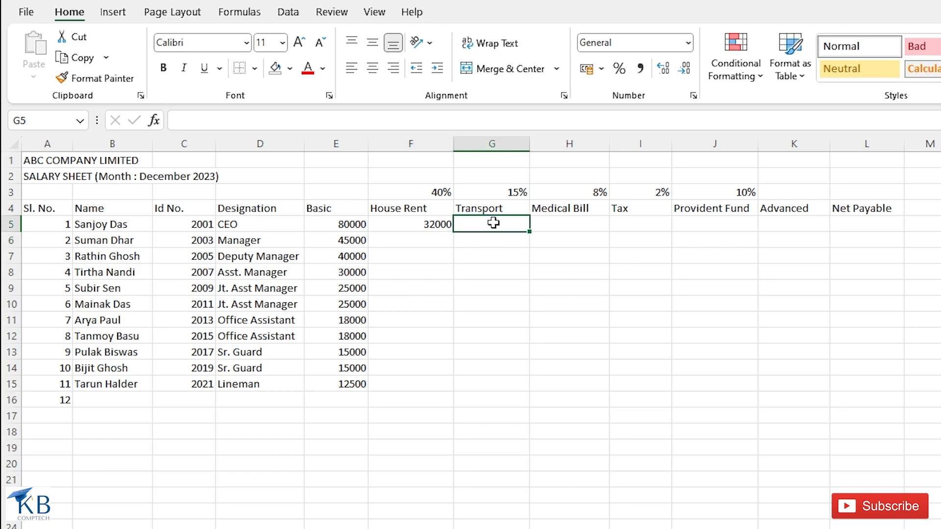
type("=")
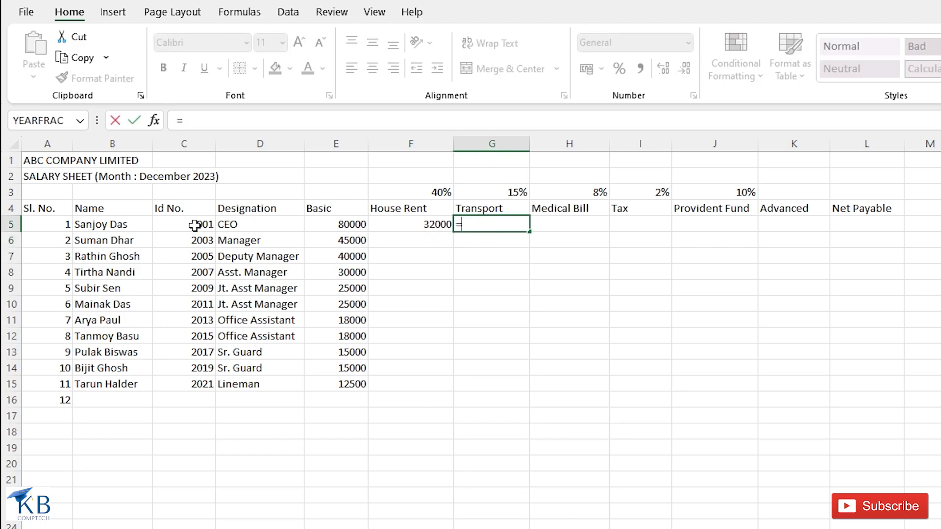
left_click(324, 224)
type("*15%")
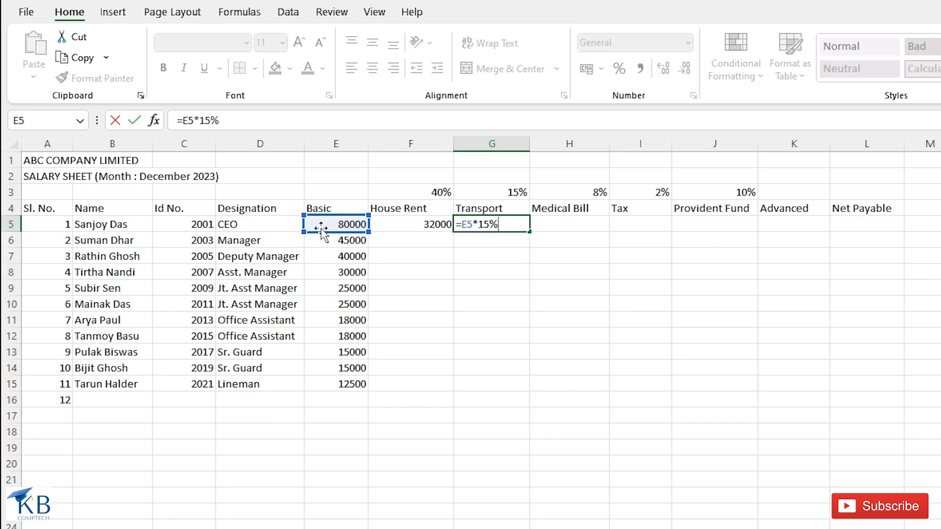
key("Return")
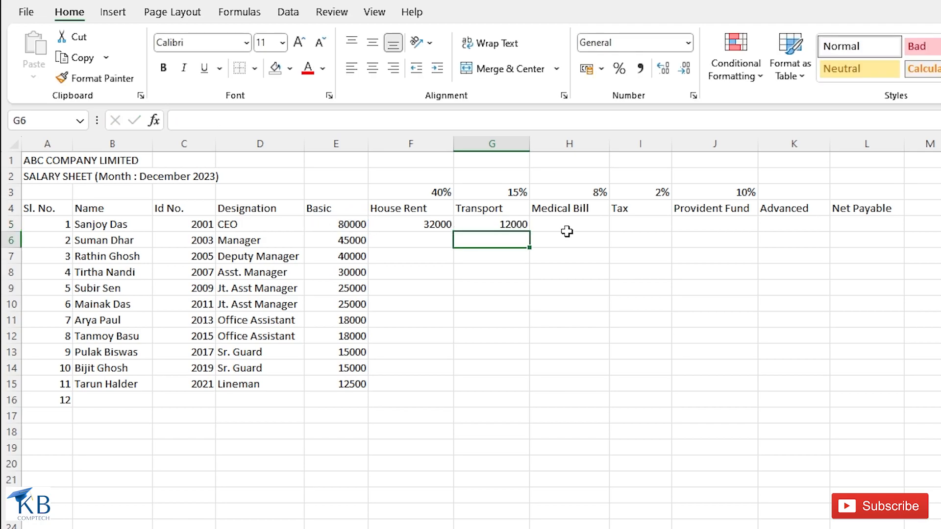
Calculate the first employee's Medical Bill in H5 as 8% of Basic with the formula =E5*8%.
left_click(567, 232)
type("=")
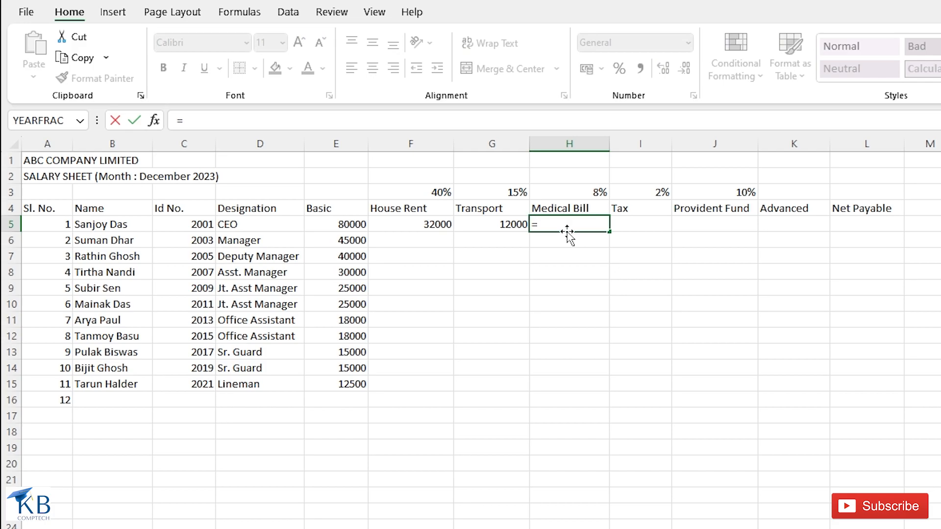
left_click(350, 222)
type("*8%")
key("Return")
Calculate the first employee's Tax in I5 as 2% of Basic with the formula =E5*2%.
left_click(631, 226)
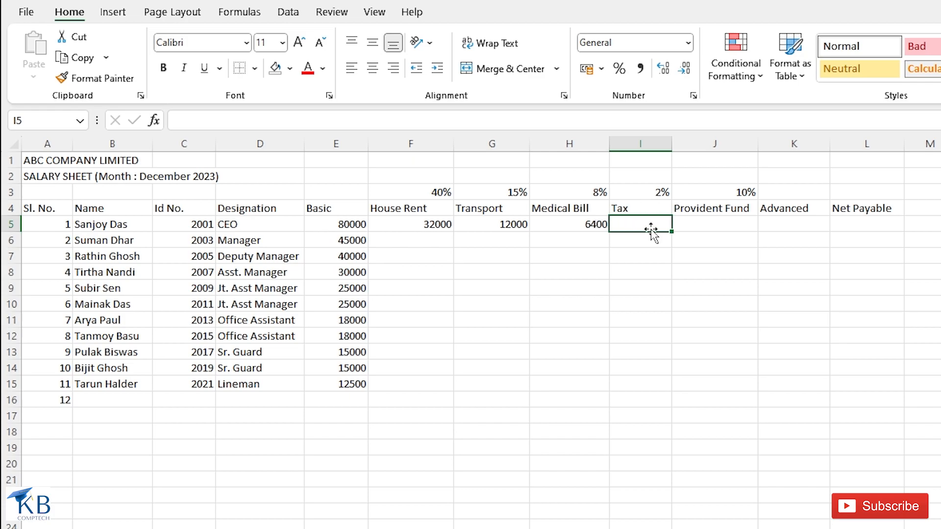
type("=")
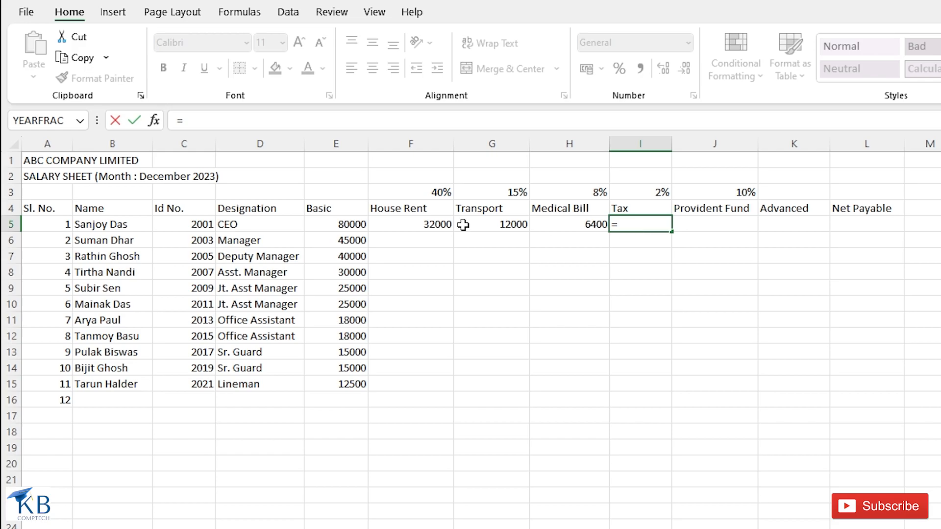
left_click(361, 226)
type("*2%")
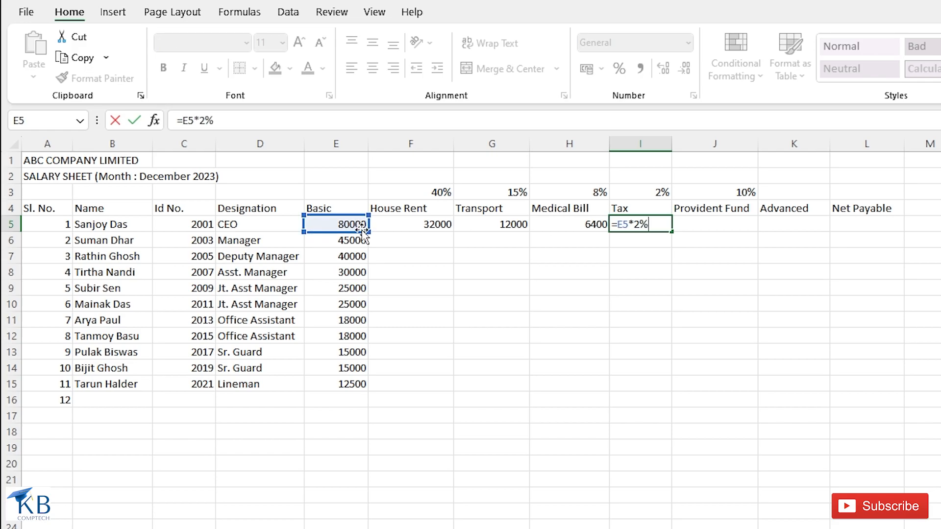
key("Tab")
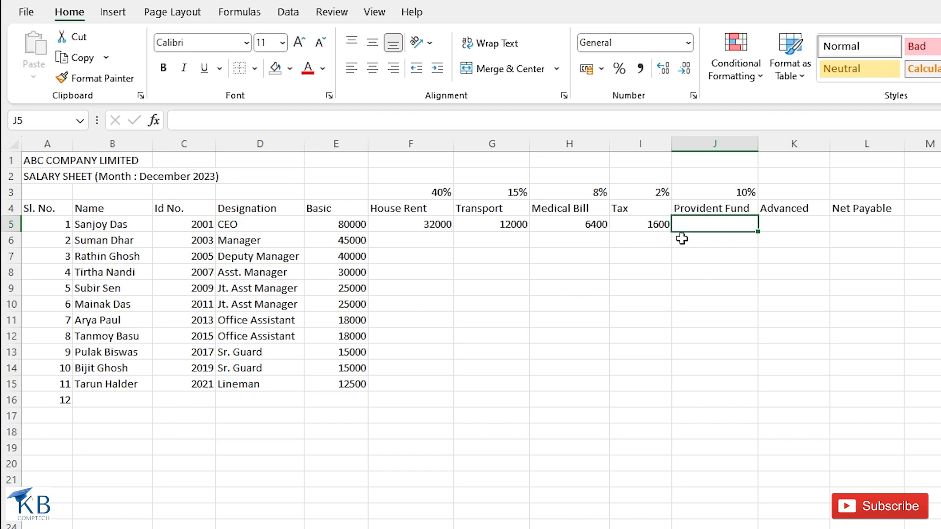
Calculate the first employee's Provident Fund in J5 with the formula =E5*10%.
type("=")
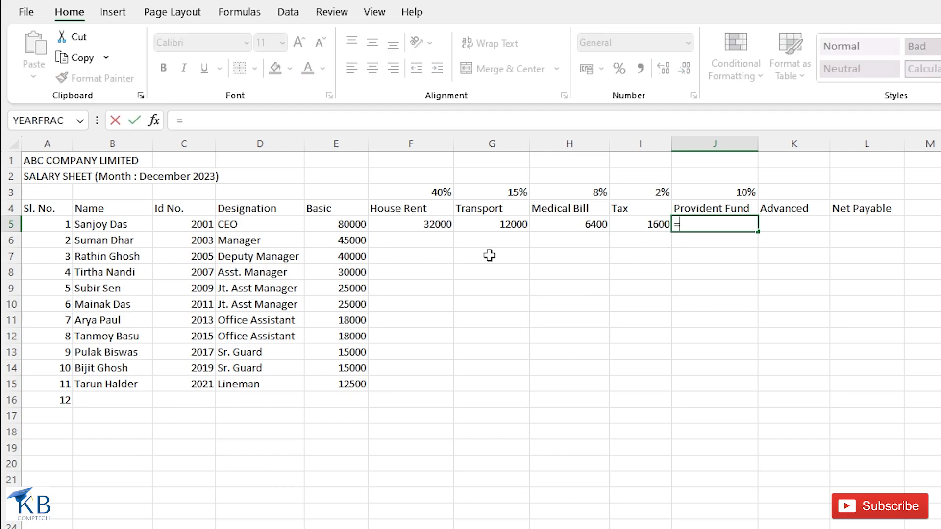
left_click(344, 226)
type("*10%")
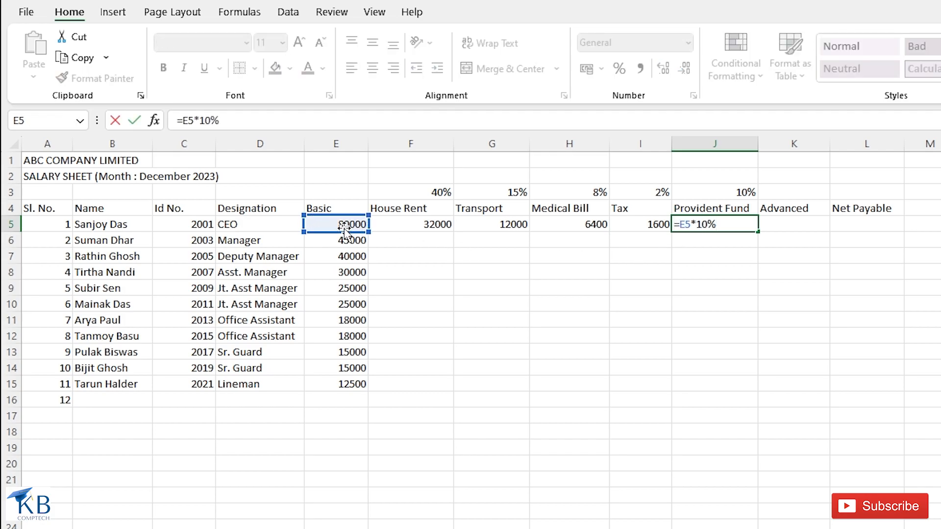
key("Tab")
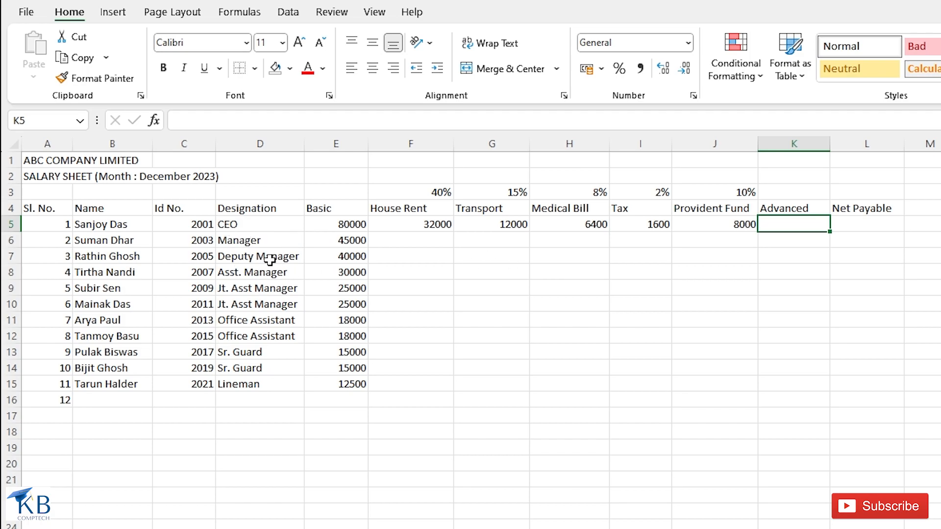
Enter advances of 5000 in K5 and 2000 in K6 for the first two employees.
type("5000")
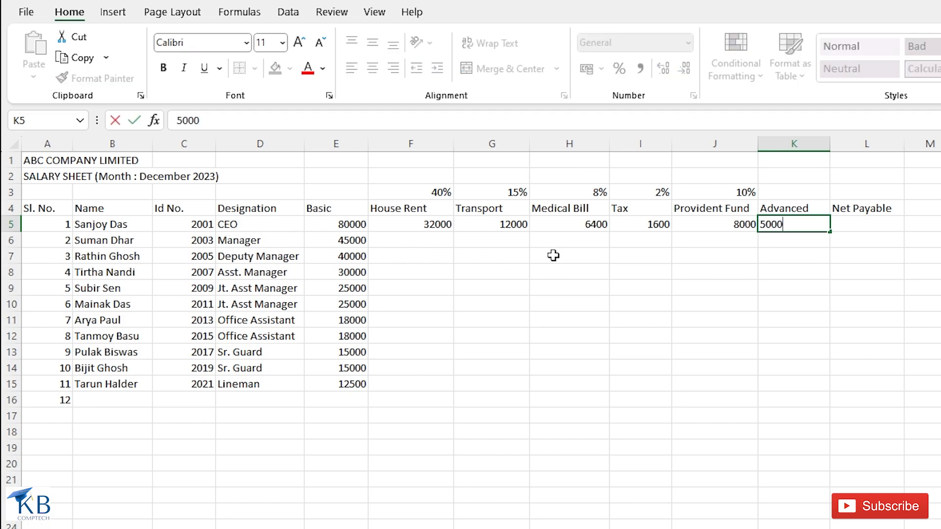
key("Return")
type("2000")
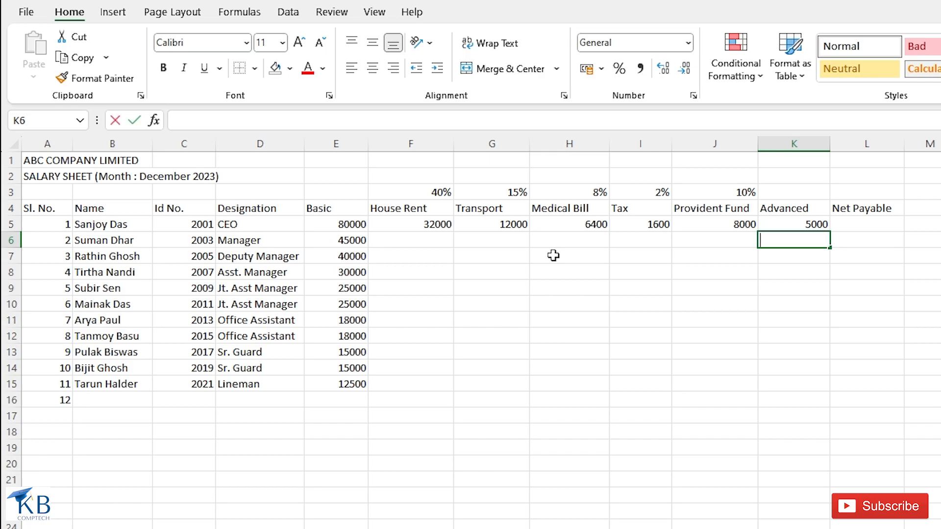
key("Return")
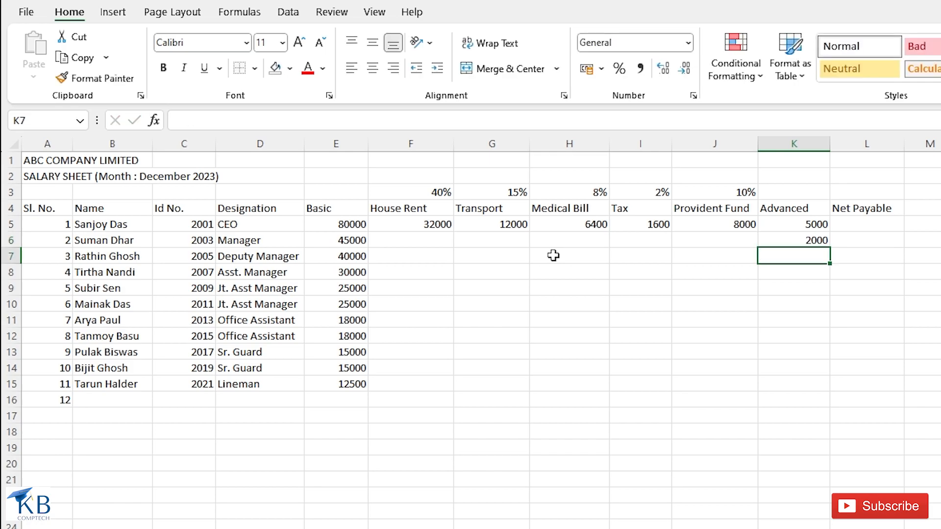
Calculate the first employee's Net Payable in L5 with the formula =SUM(E5:H5)-I5-J5-K5.
left_click(867, 222)
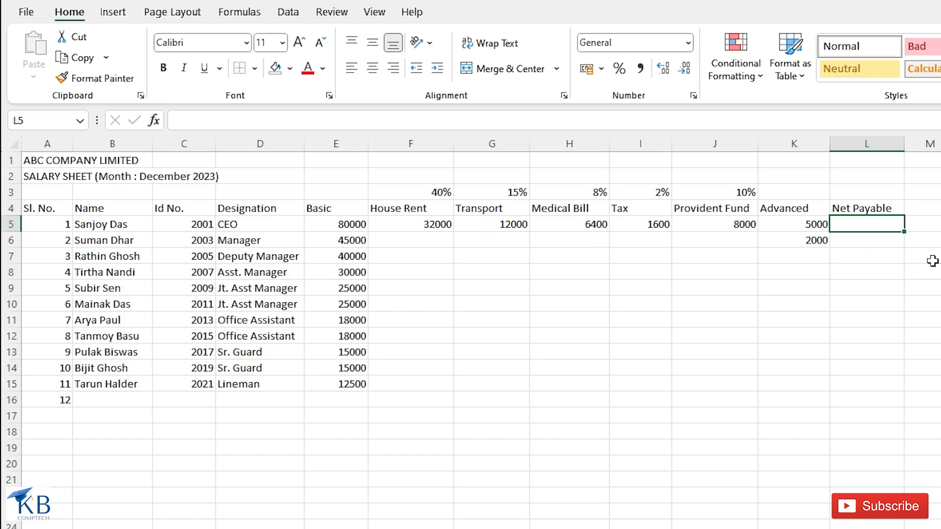
type("=")
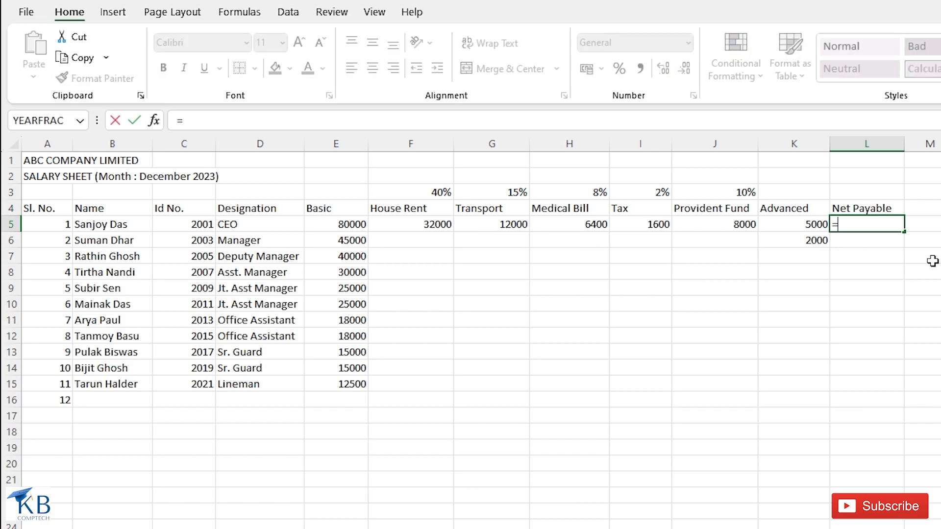
type("SUM(")
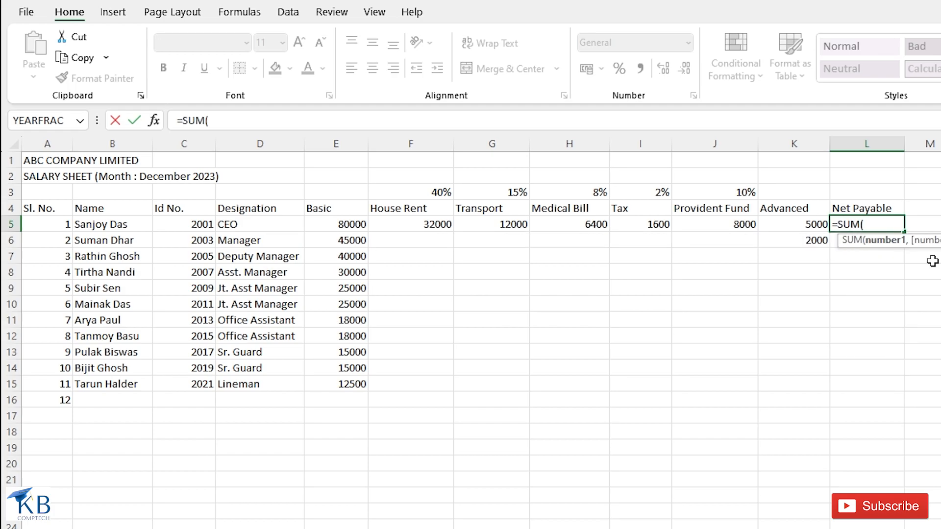
left_click(334, 224)
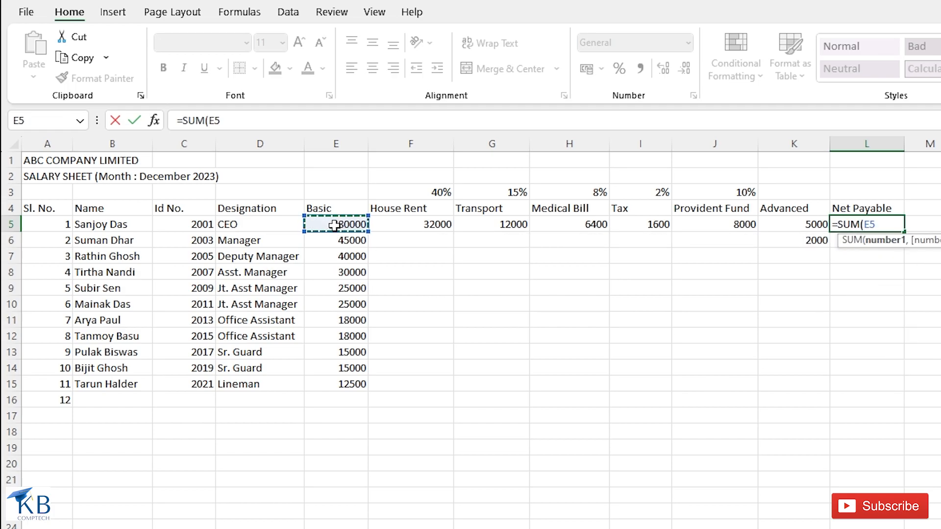
left_click_drag(334, 225, 560, 231)
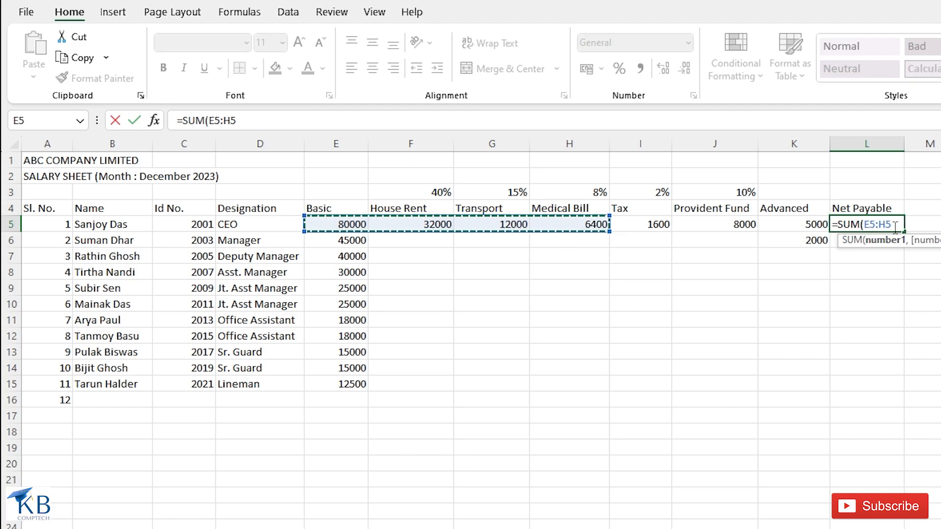
type(")-")
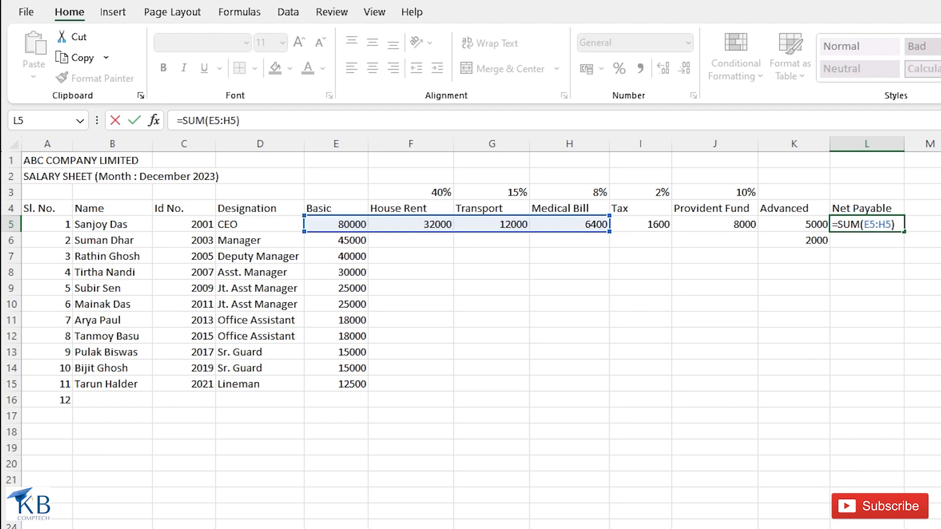
left_click(659, 224)
type("-")
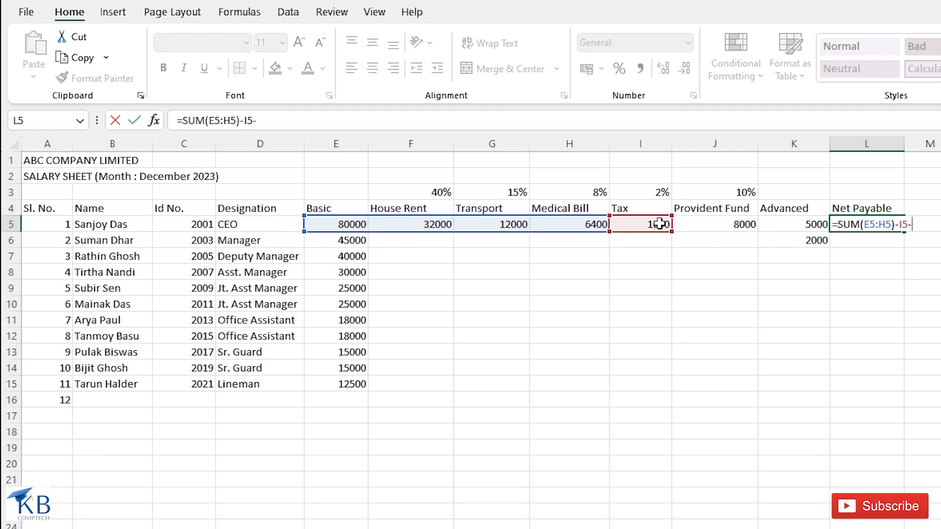
left_click(710, 225)
type("-")
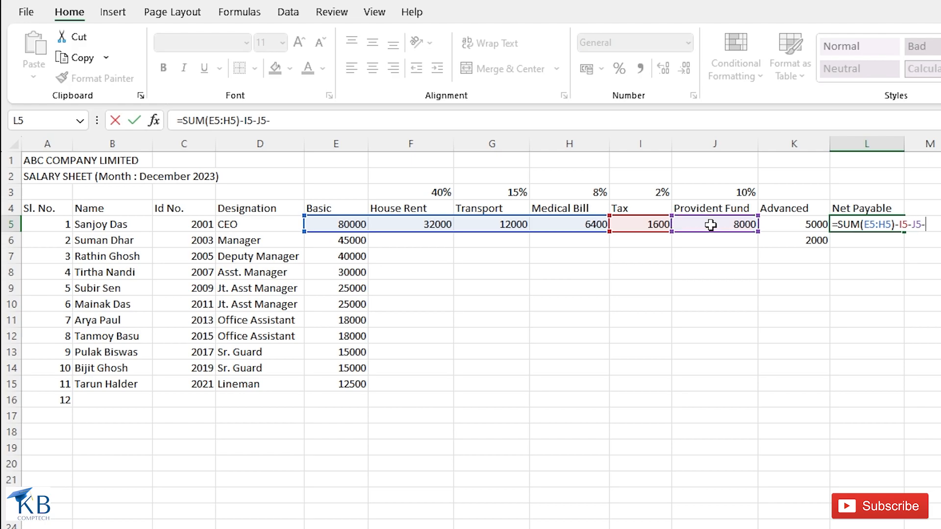
left_click(808, 224)
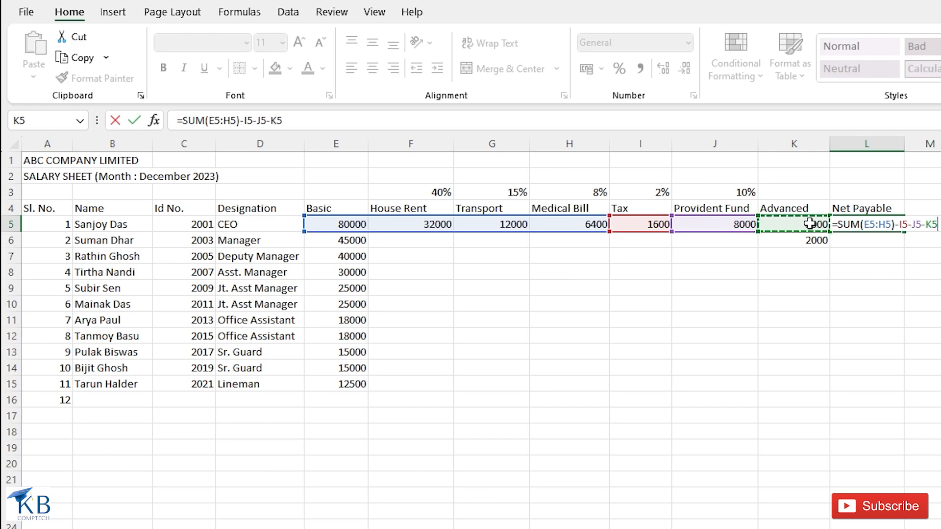
key("Return")
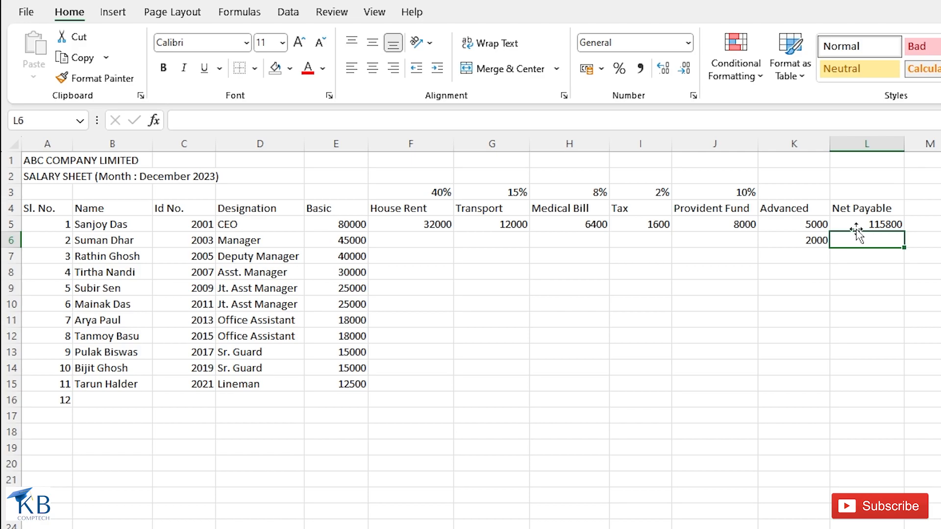
Fill the House Rent through Provident Fund formulas in F5:J5 down to row 15 for all employees.
left_click(406, 224)
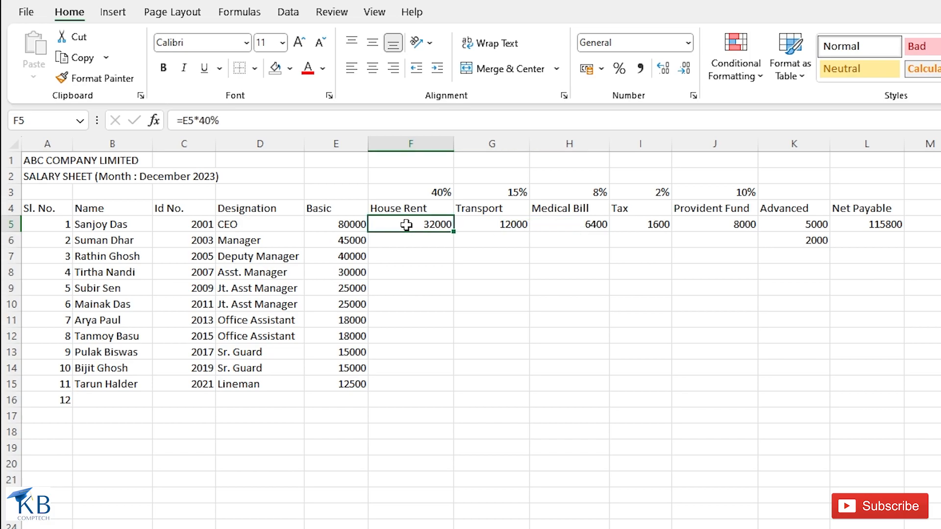
left_click_drag(406, 224, 689, 222)
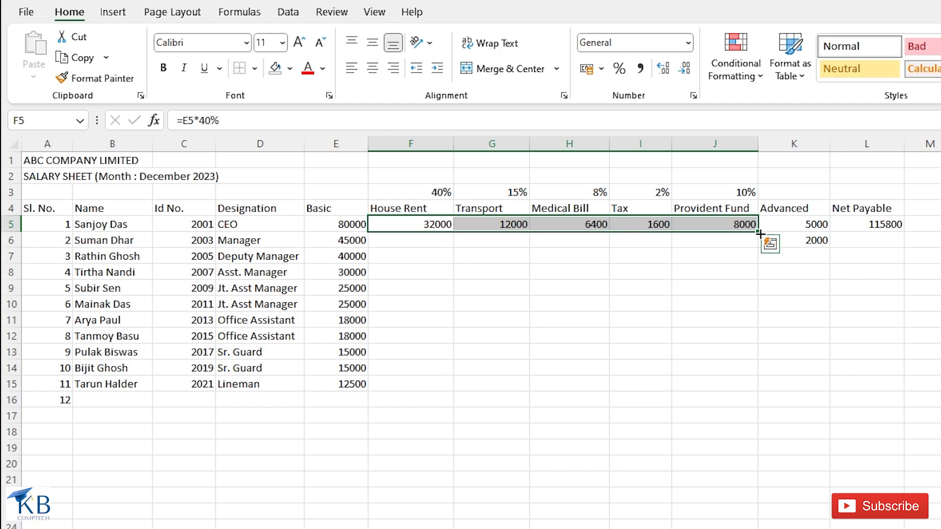
left_click_drag(758, 234, 767, 395)
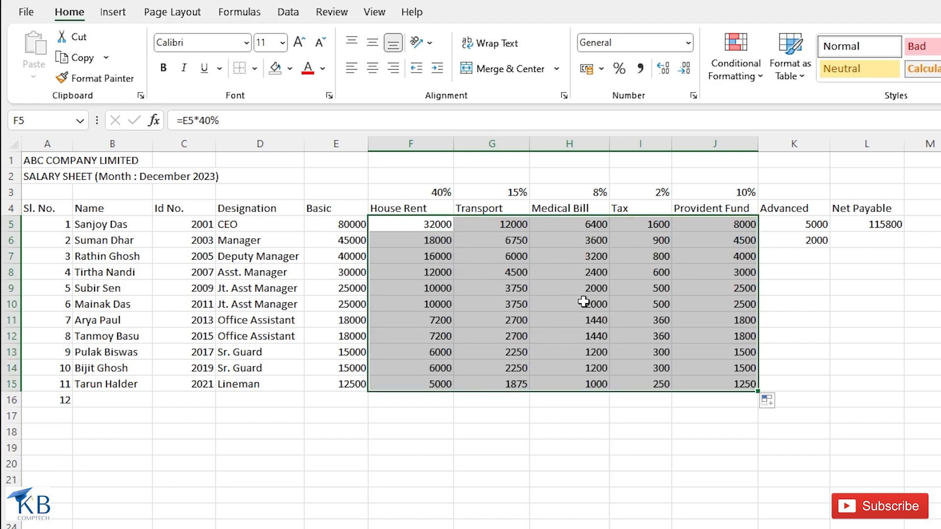
Enter 0 in all the remaining Advanced cells, K7:K15, at once.
left_click(790, 252)
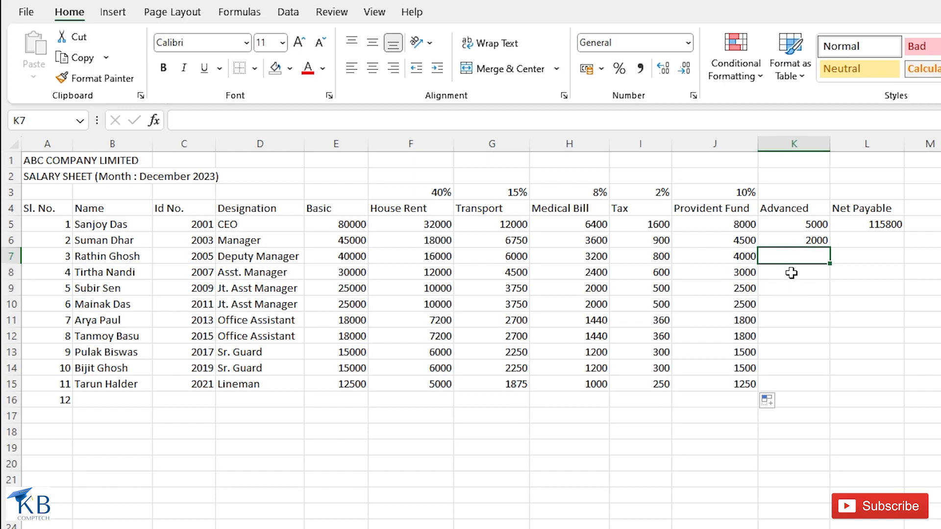
left_click_drag(786, 256, 795, 385)
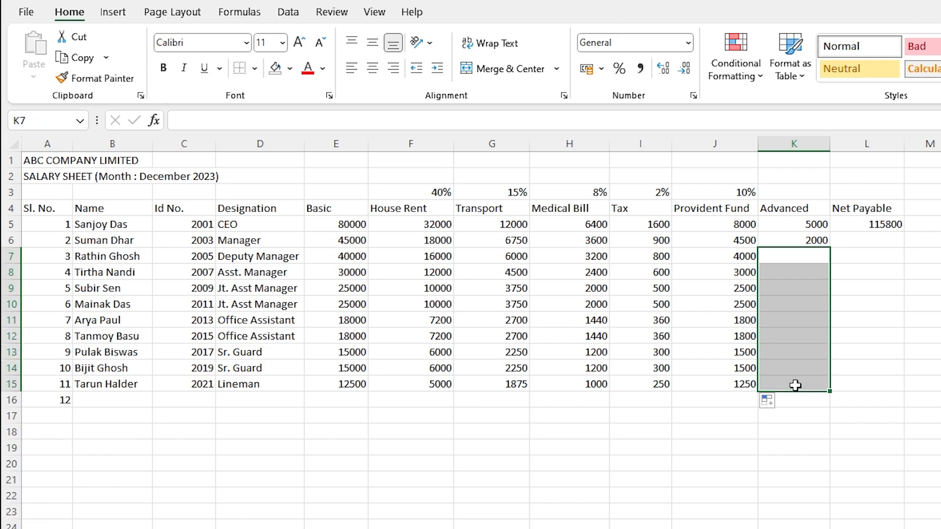
type("0")
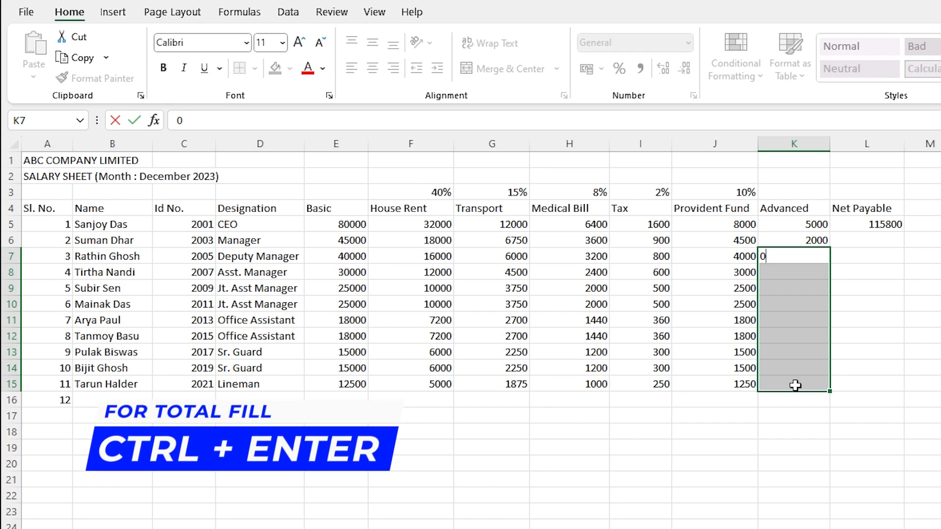
key("ctrl+Return")
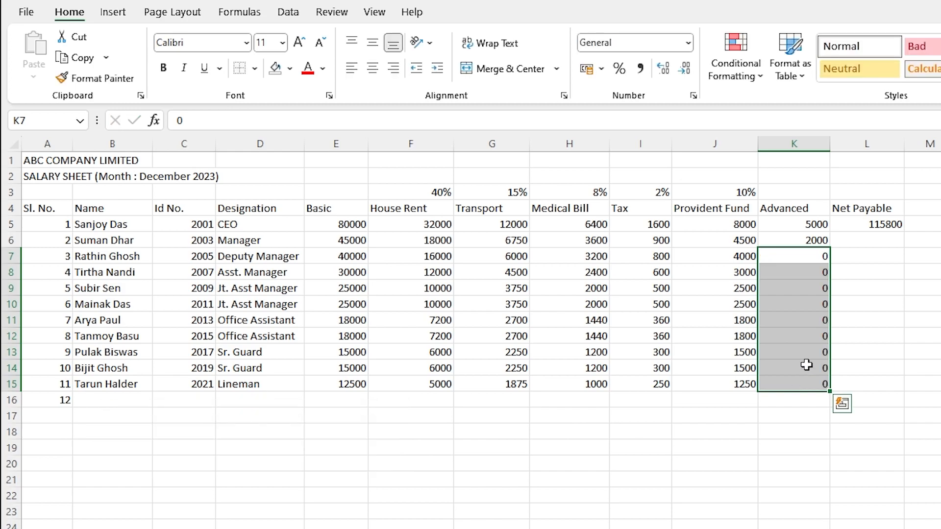
Fill the Net Payable formula in L5 down to L15.
left_click(848, 223)
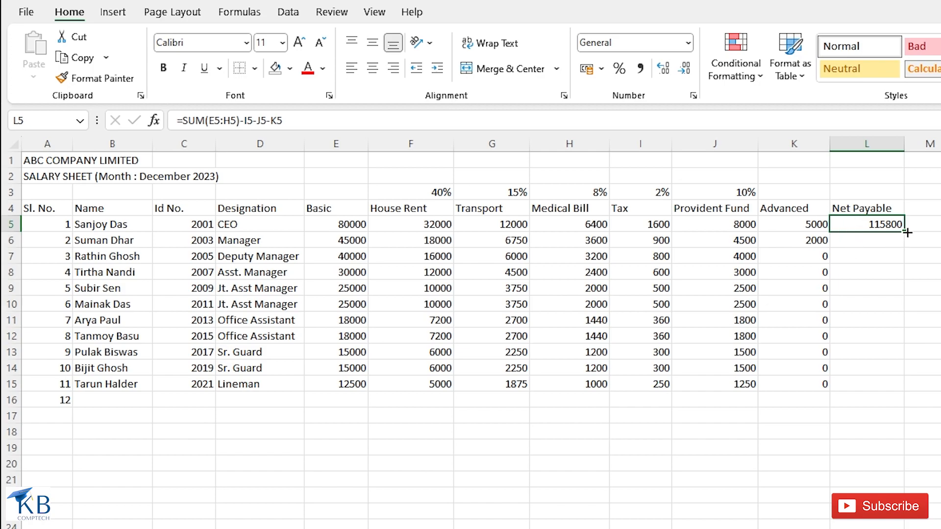
left_click_drag(907, 233, 912, 388)
left_click(110, 224)
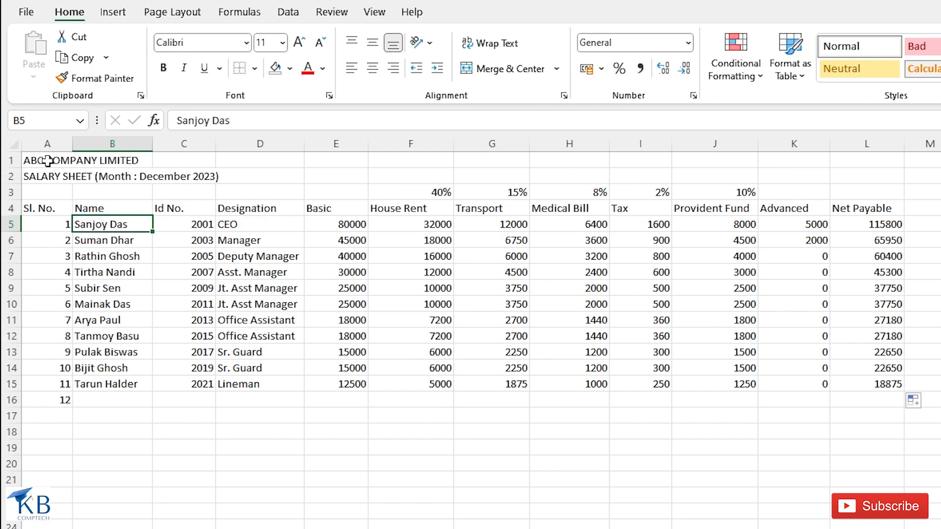
Merge and center the ABC COMPANY LIMITED title across A1:L1 and make it bold.
left_click_drag(46, 163, 852, 163)
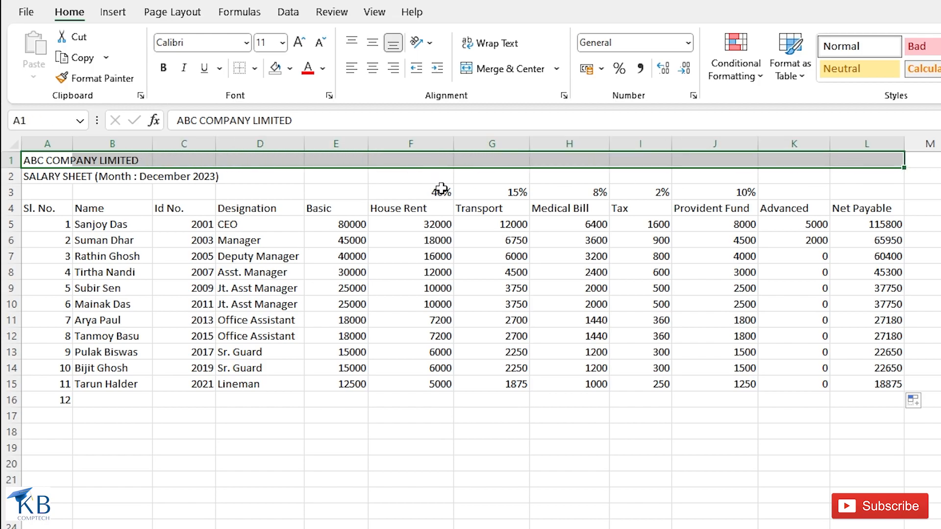
left_click(501, 71)
left_click(163, 68)
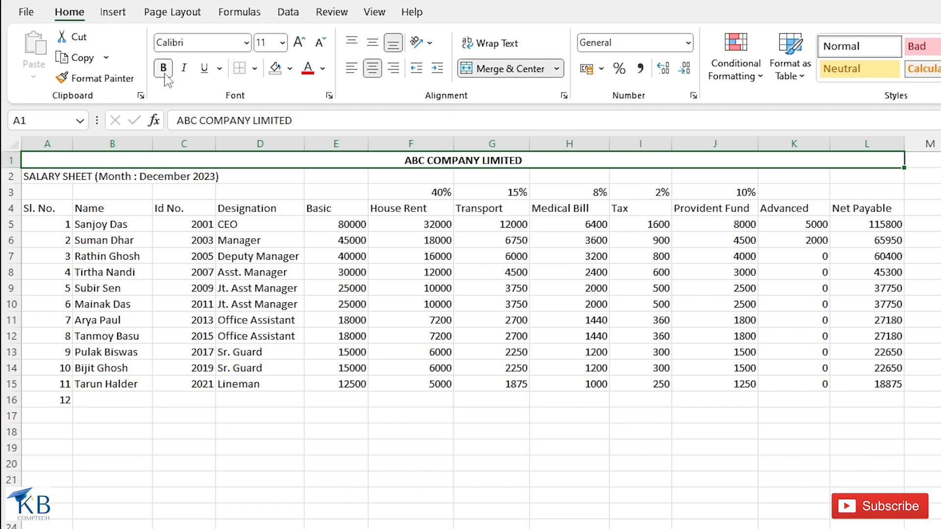
Enlarge the company title in row 1 to font size 26 and fill its cell with orange.
left_click(300, 43)
left_click(303, 44)
left_click(303, 44)
left_click(303, 44)
left_click(303, 45)
left_click(303, 44)
left_click(303, 45)
left_click(303, 44)
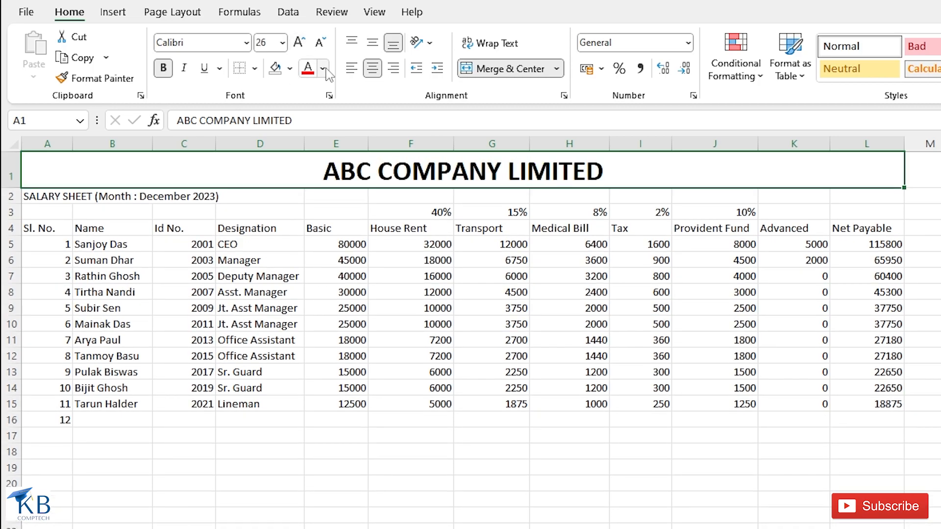
left_click(291, 68)
left_click(301, 218)
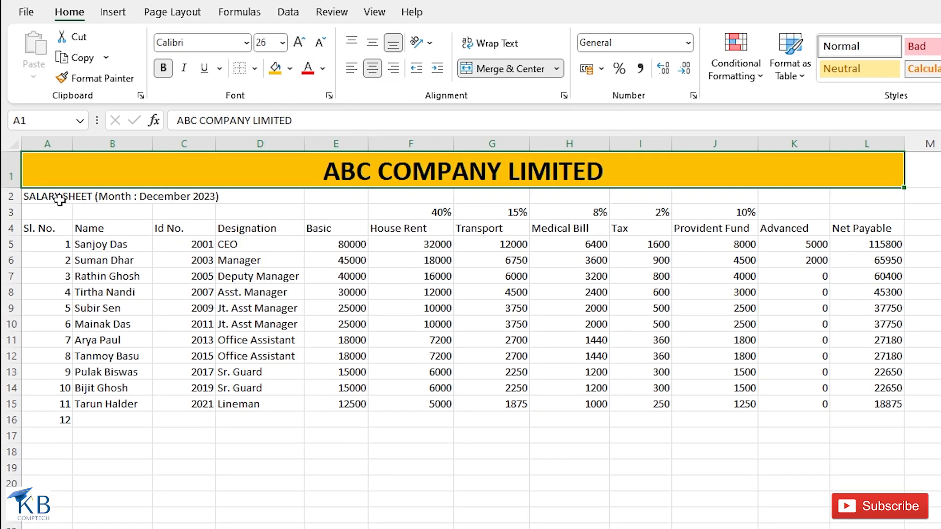
Merge and center the SALARY SHEET (Month : December 2023) subtitle across A2:L2 and make it bold.
left_click(60, 199)
left_click_drag(58, 200, 851, 191)
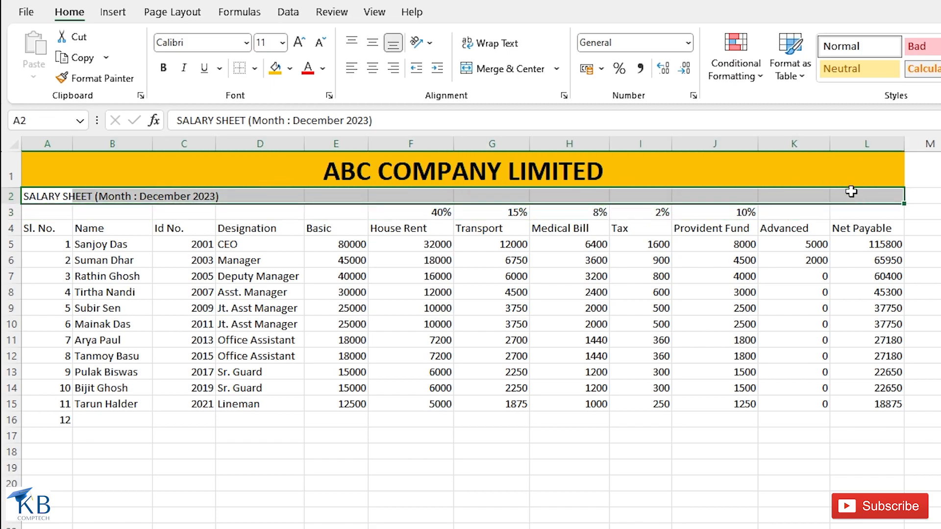
left_click(512, 69)
left_click(163, 68)
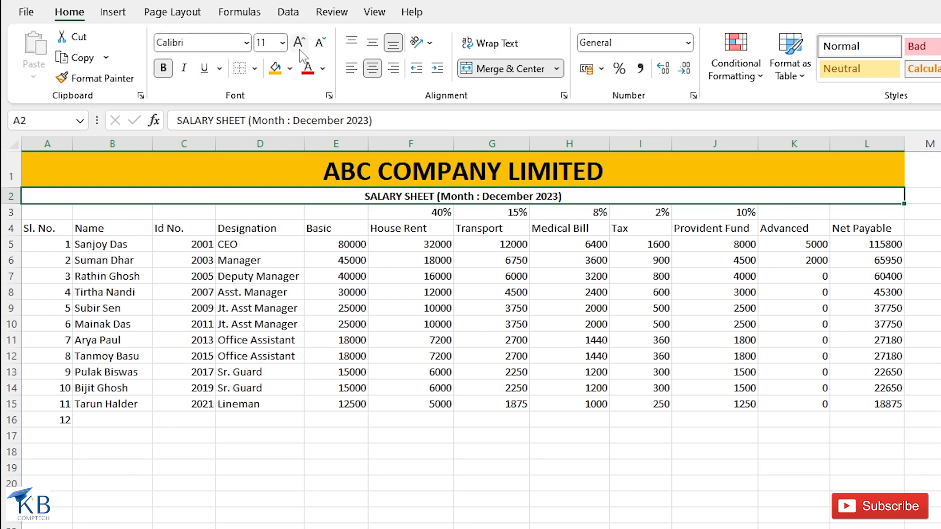
Enlarge the salary sheet subtitle in row 2 to font size 16 and fill its cell with light blue.
left_click(301, 45)
left_click(301, 45)
left_click(300, 43)
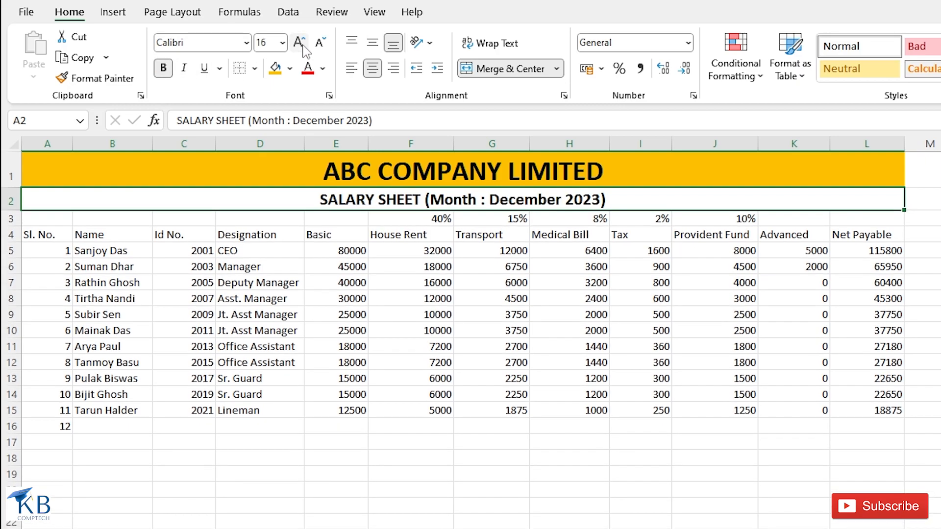
left_click(290, 69)
left_click(356, 218)
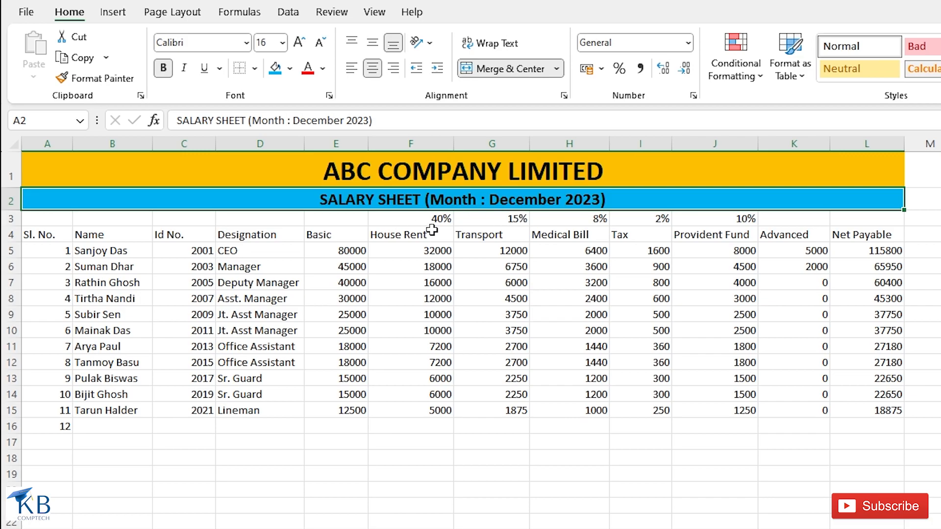
Make the percentages in F3:J3 bold at font size 12 and increase the height of row 3.
left_click_drag(420, 218, 738, 216)
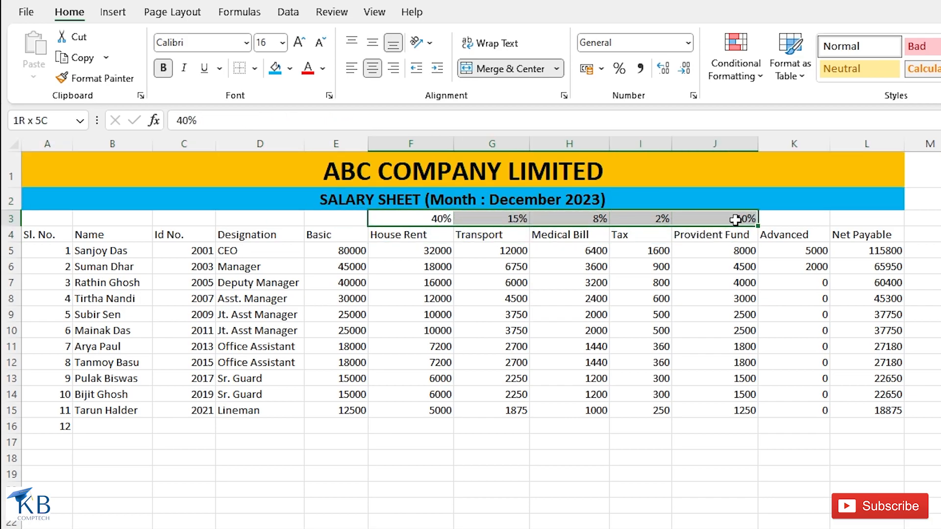
left_click(300, 43)
left_click_drag(11, 226, 11, 242)
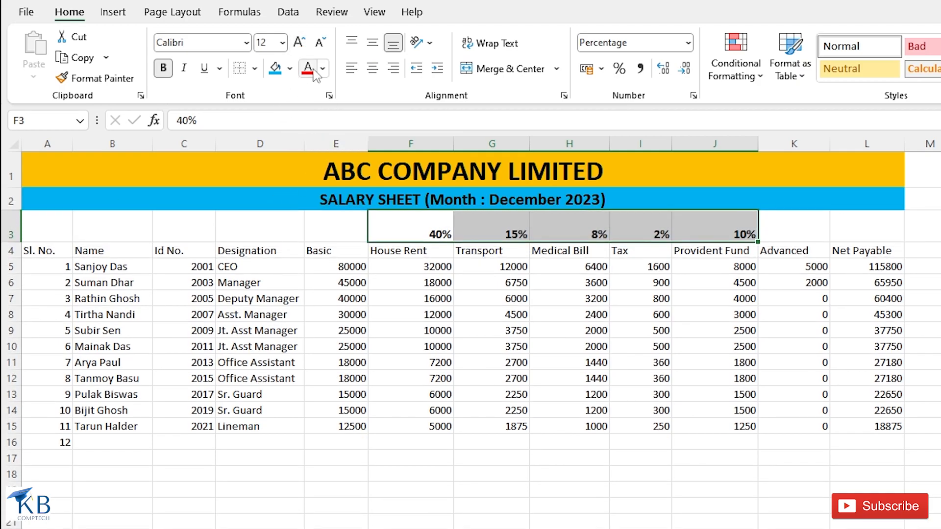
Fill the percentage cells F3:J3 with yellow and center their contents horizontally and vertically.
left_click(289, 68)
left_click(323, 212)
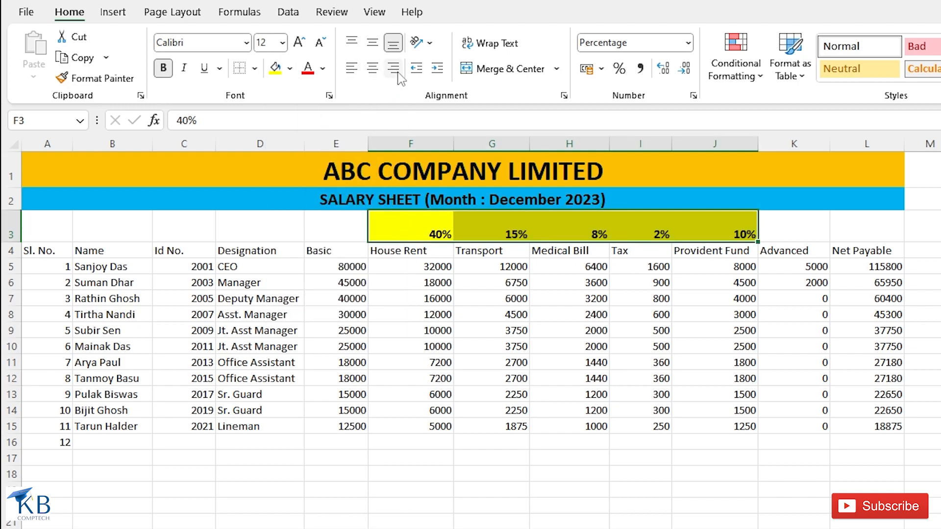
left_click(377, 72)
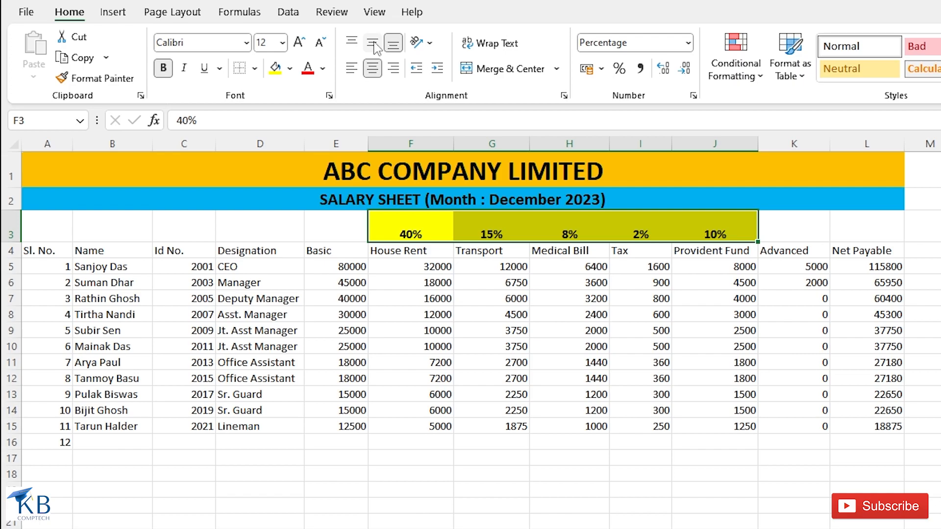
left_click(374, 43)
Format the column headings in A4:L4 as bold, font size 12, with a pink fill.
left_click(54, 251)
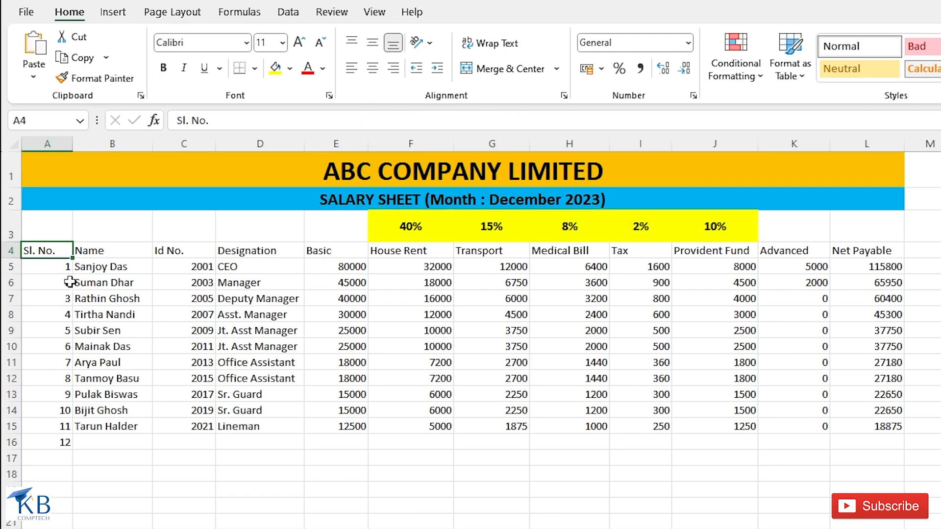
left_click_drag(53, 248, 877, 251)
left_click(164, 69)
left_click(298, 43)
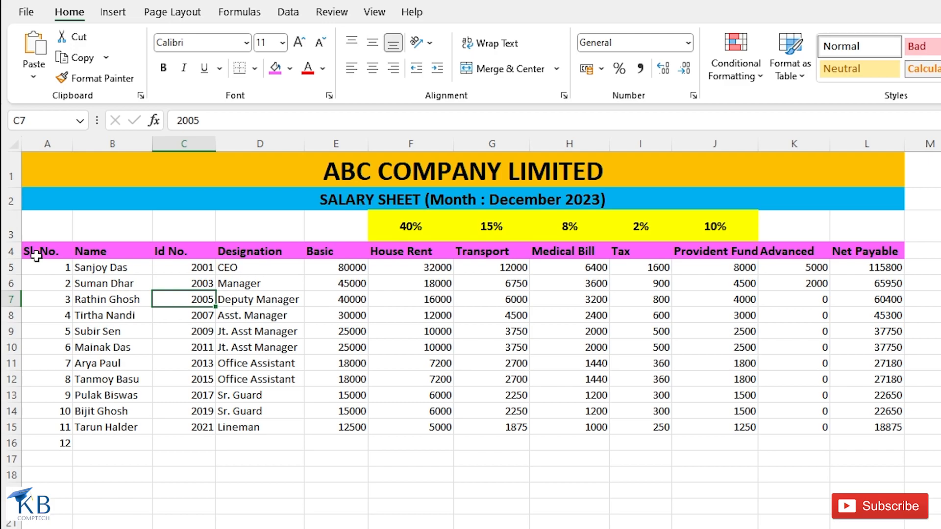
Apply all borders to the salary table A4:L16.
left_click_drag(36, 255, 902, 443)
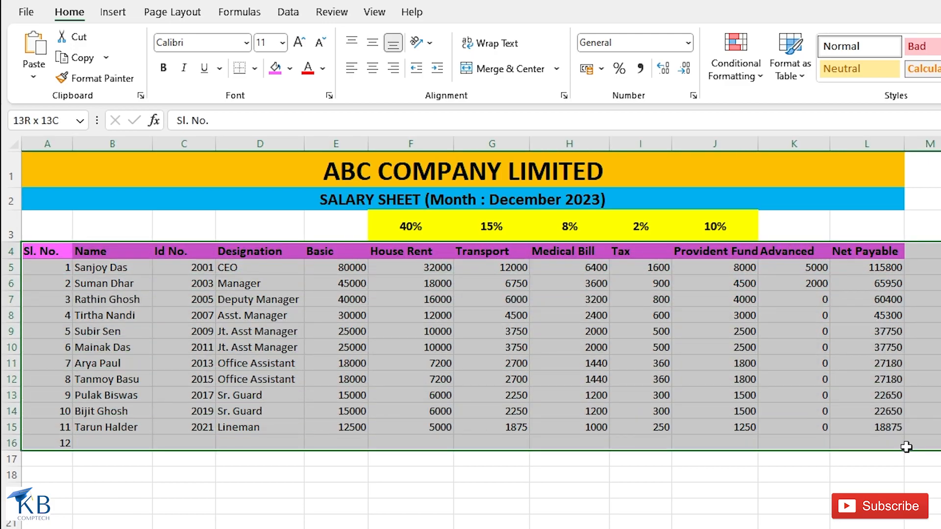
left_click(256, 70)
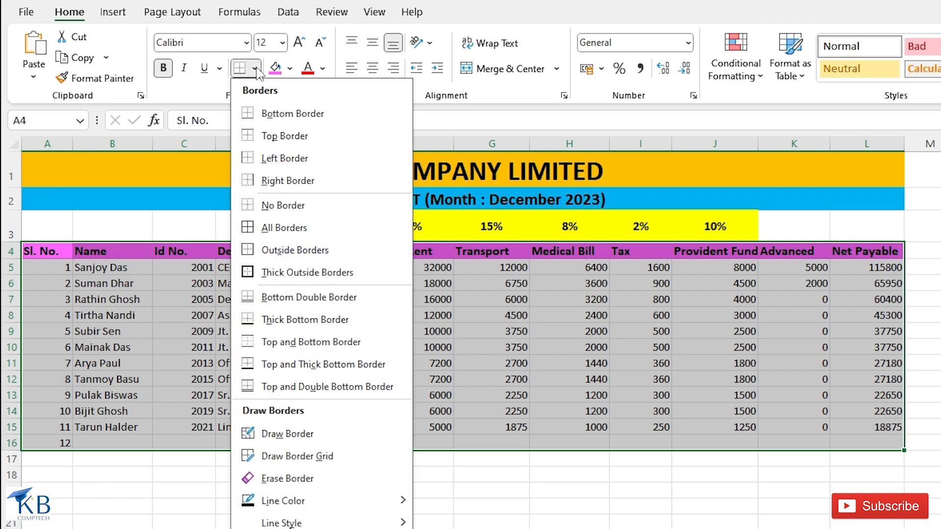
left_click(294, 226)
left_click(78, 301)
Fill the serial number cells A5:A16 with light orange and the name cells B5:B16 with light blue.
left_click_drag(35, 268, 37, 438)
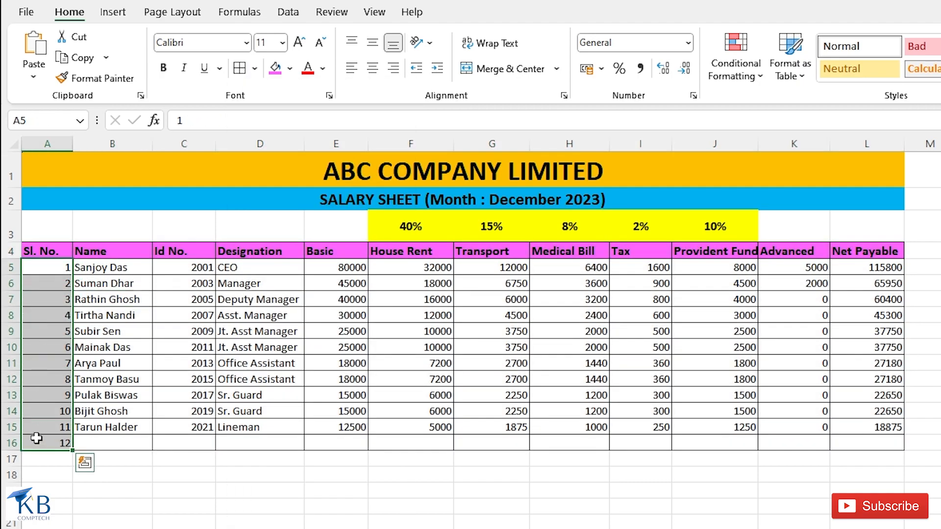
left_click(289, 68)
left_click(287, 264)
left_click_drag(113, 267, 142, 443)
left_click(290, 68)
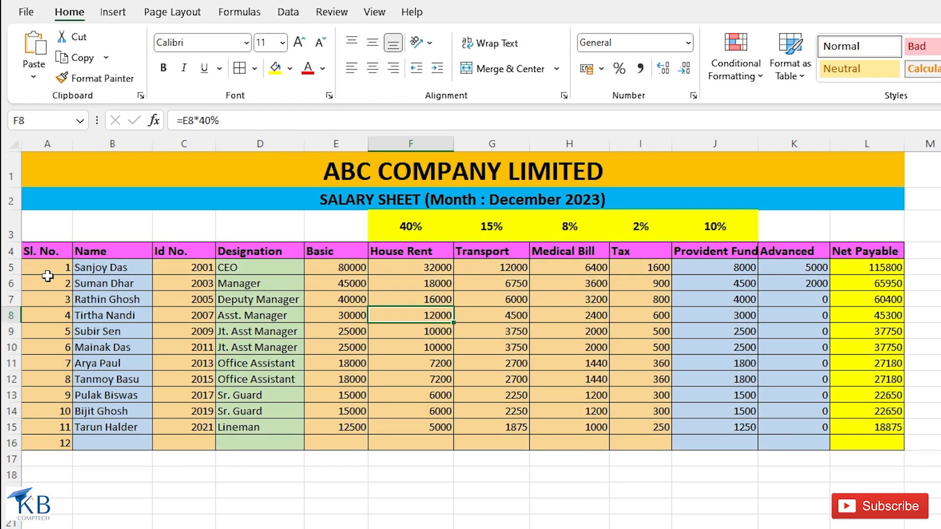
left_click(46, 268)
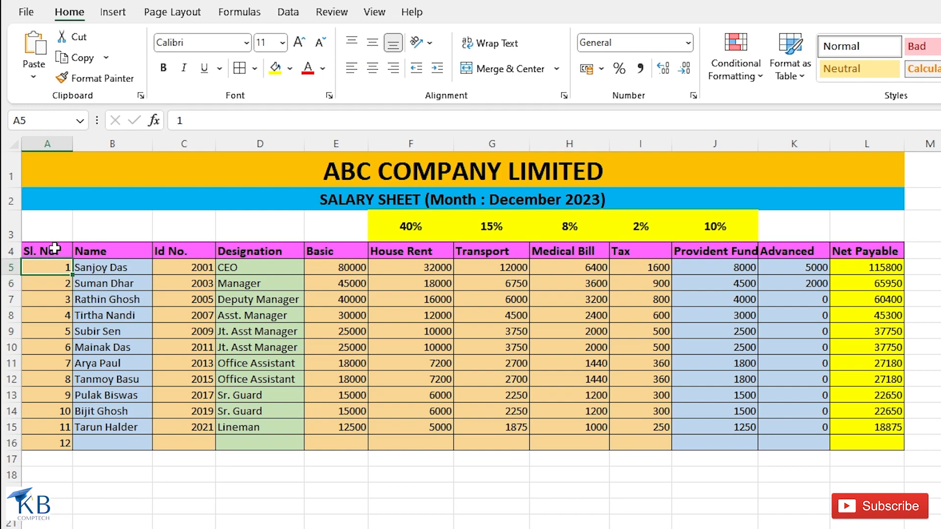
left_click(55, 249)
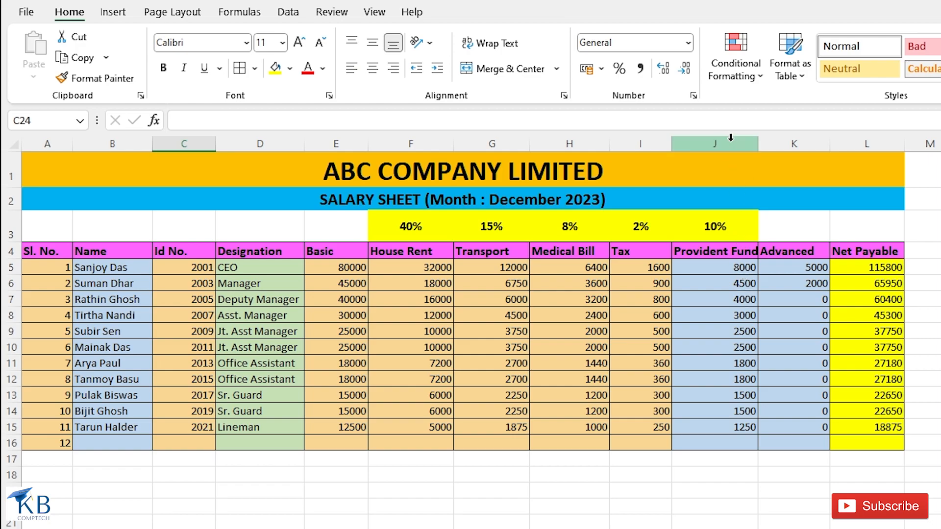
Insert four new columns between the Tax and Provident Fund columns.
right_click(730, 140)
left_click(783, 306)
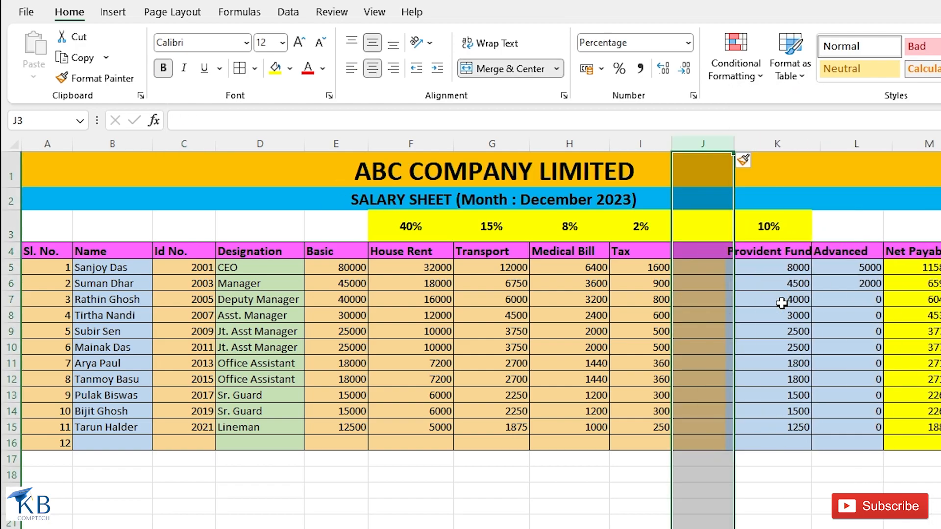
right_click(715, 146)
left_click(786, 310)
right_click(710, 143)
left_click(764, 310)
right_click(698, 143)
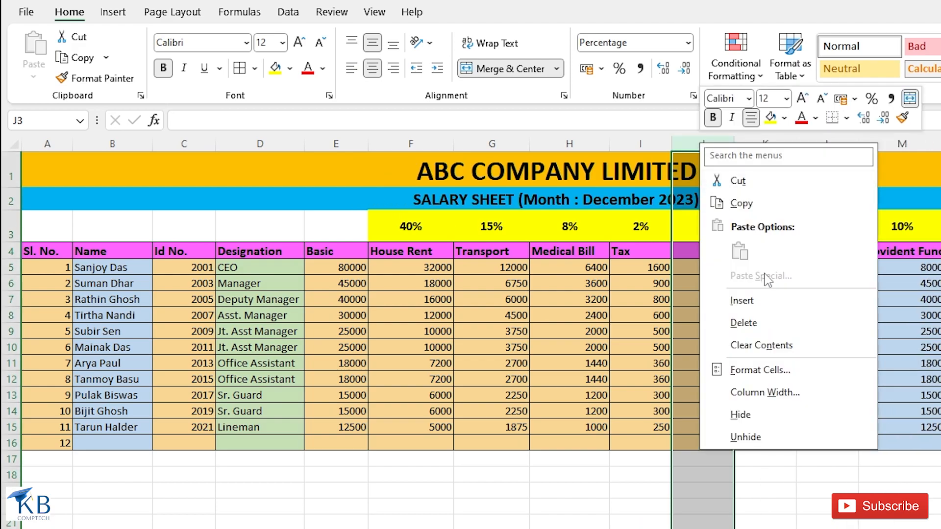
left_click(754, 302)
Enter the headings Overtime (H), Overtime (Rs), Absent Days and Absent (Rs) in J4:M4 and widen the columns to fit them.
left_click(702, 250)
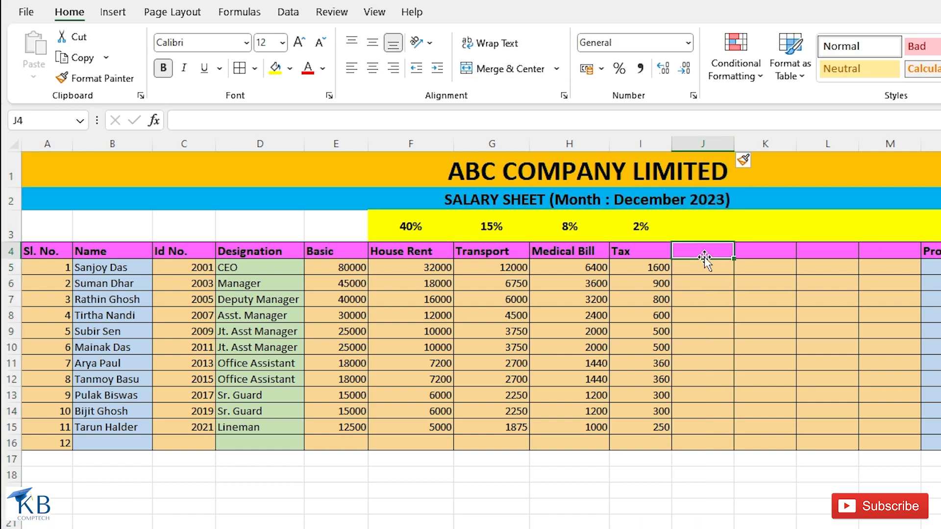
type("Overtime (H")
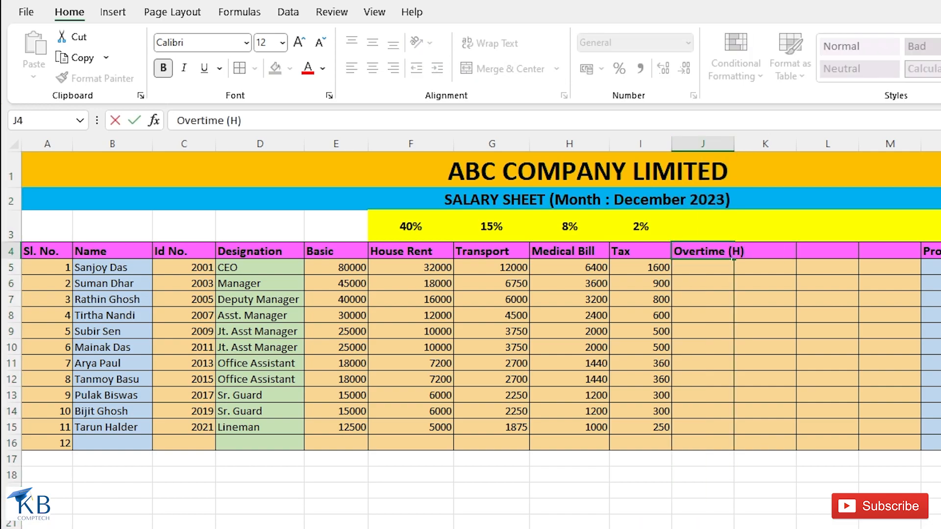
key("Tab")
type("Overtime (Rs)")
key("Tab")
type("A")
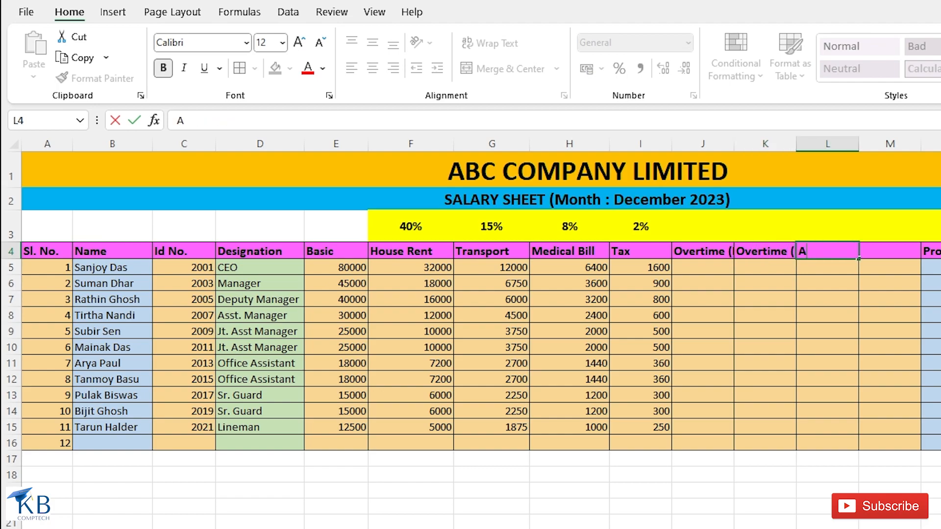
type("bsent Days")
key("Tab")
type("Abs")
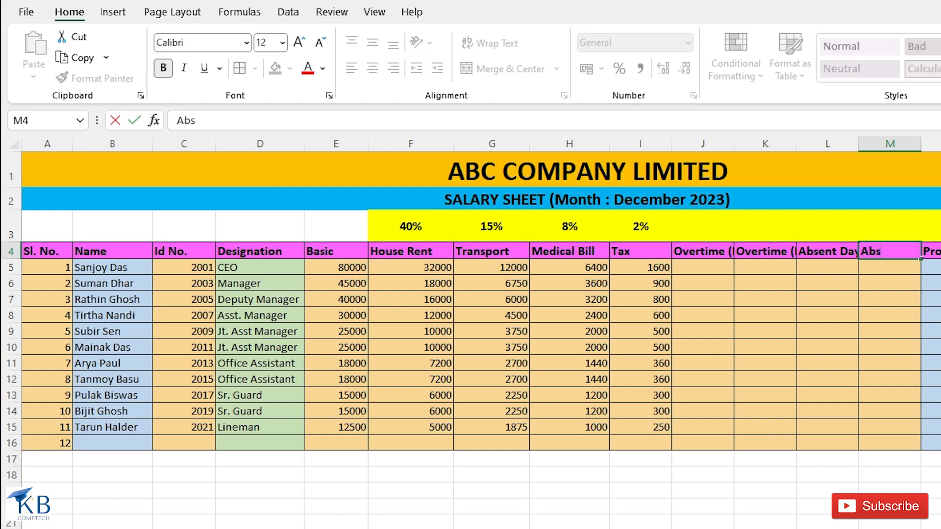
type("ent (Rs)")
key("Return")
left_click_drag(734, 147, 751, 147)
left_click_drag(814, 144, 835, 147)
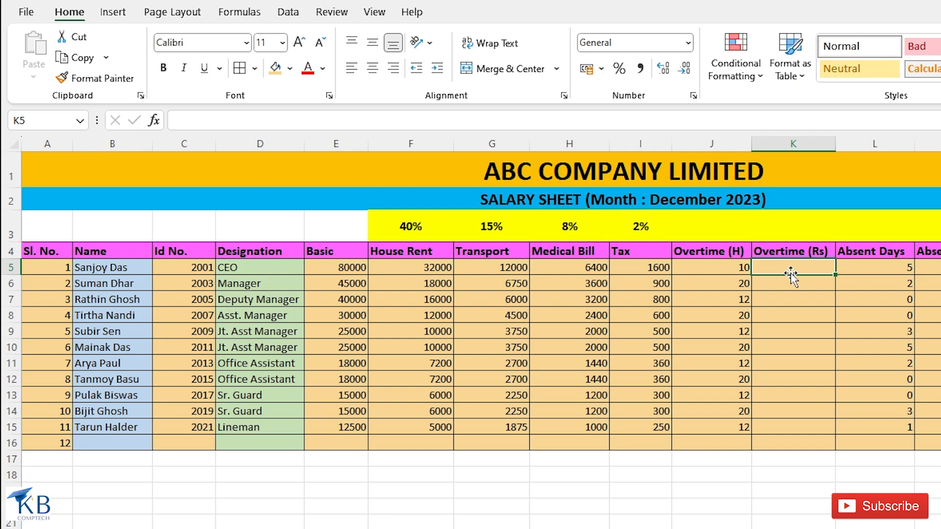
Calculate the overtime amount in K5 with =E5/26/8*10*J5 and copy the formula down to K15.
type("=")
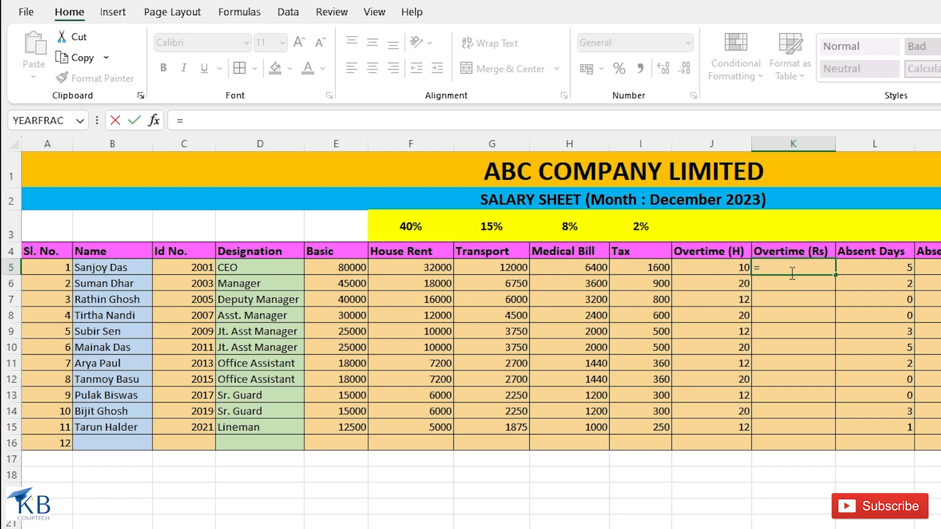
left_click(356, 267)
type("/26/8*10*")
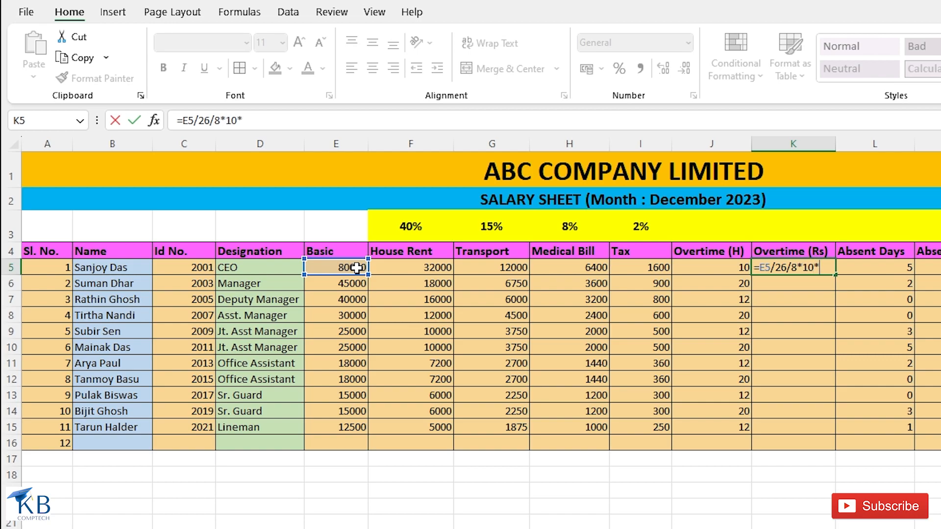
left_click(728, 268)
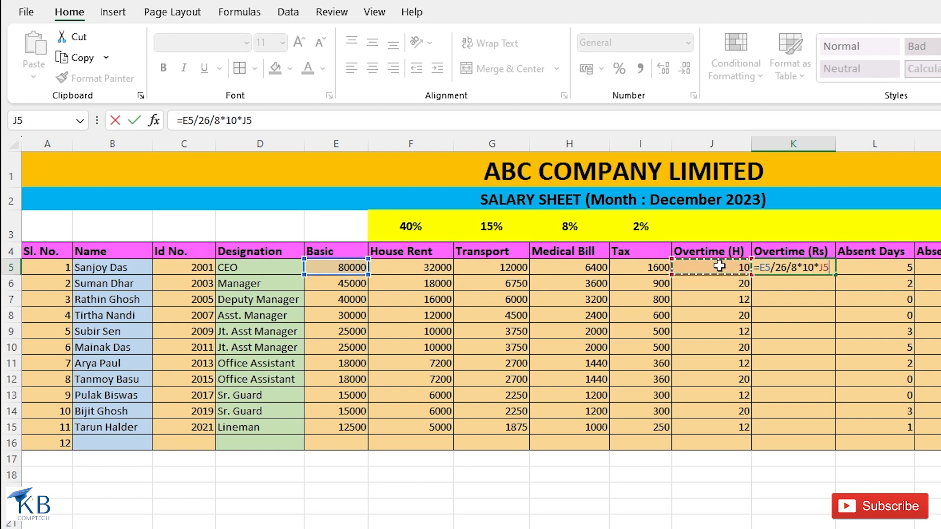
key("Return")
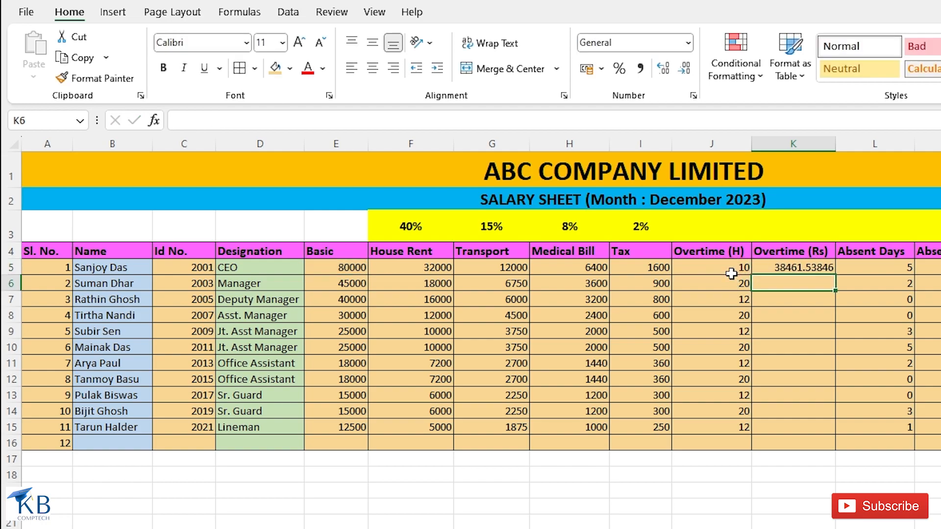
left_click(794, 268)
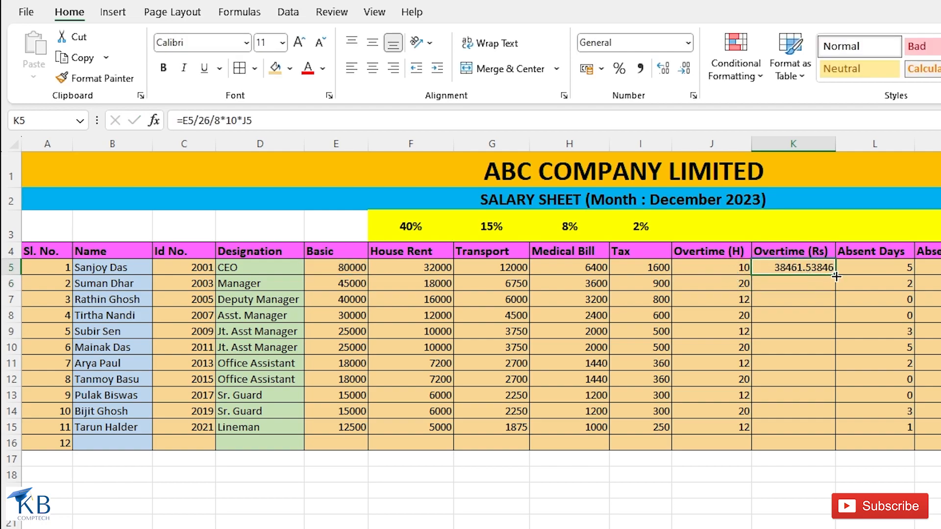
left_click_drag(835, 275, 834, 430)
Change the overtime formula in K5 to =ROUNDUP((E5/26/8*10*J5),0) and copy it down to K15.
left_click(790, 269)
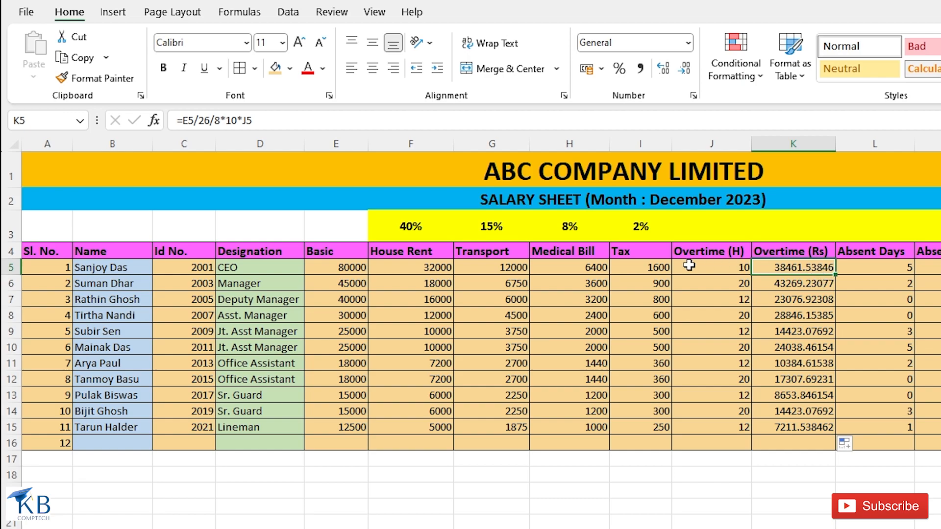
left_click(182, 120)
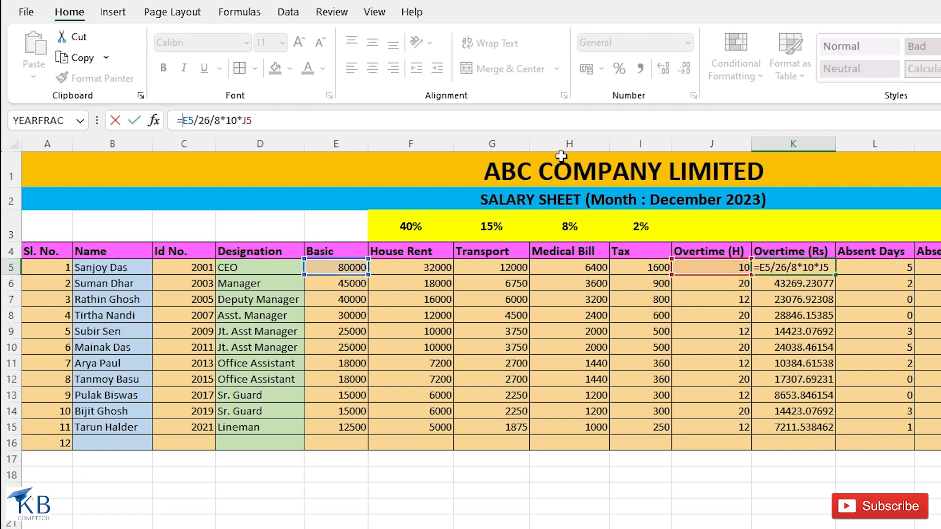
type("ROUNDUP((")
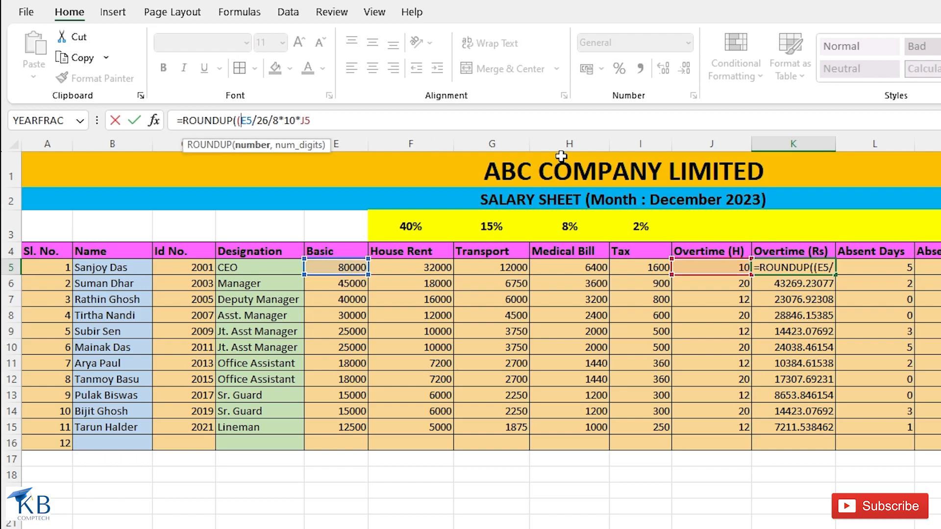
key("End")
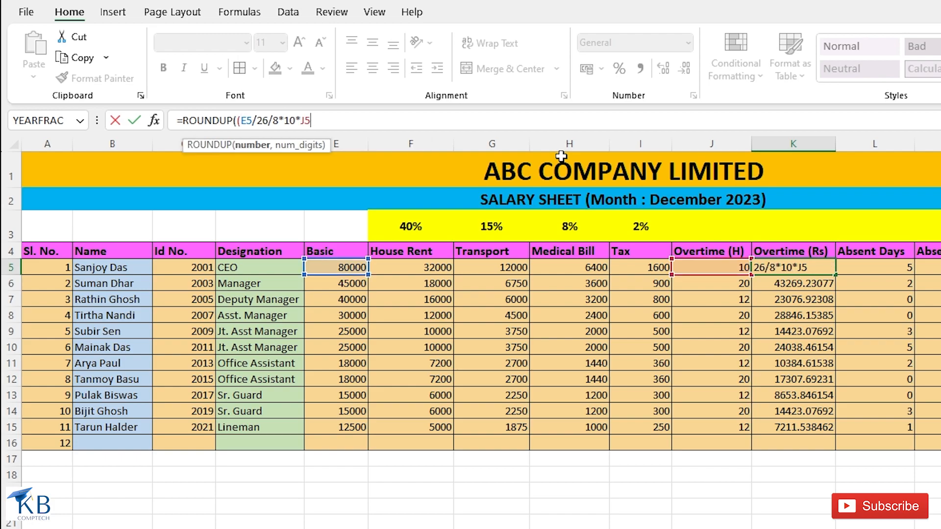
type(",")
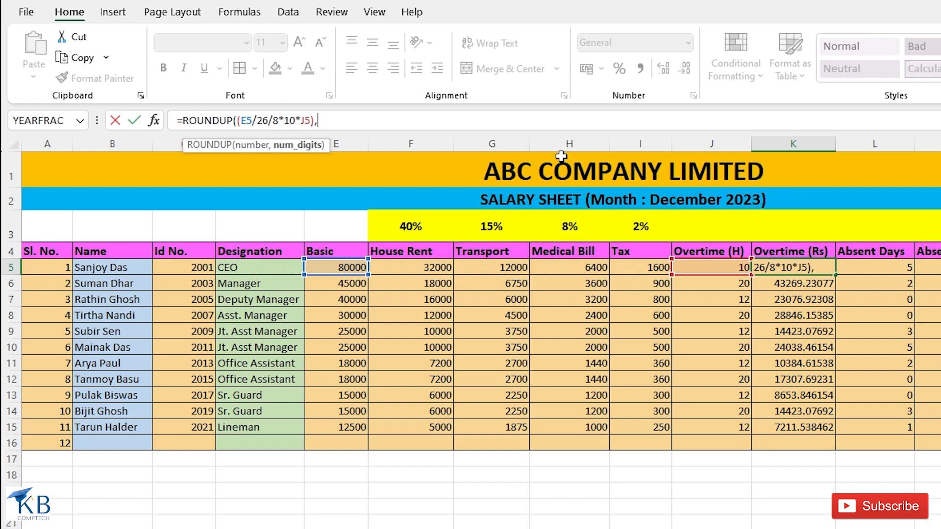
type("0)")
key("Return")
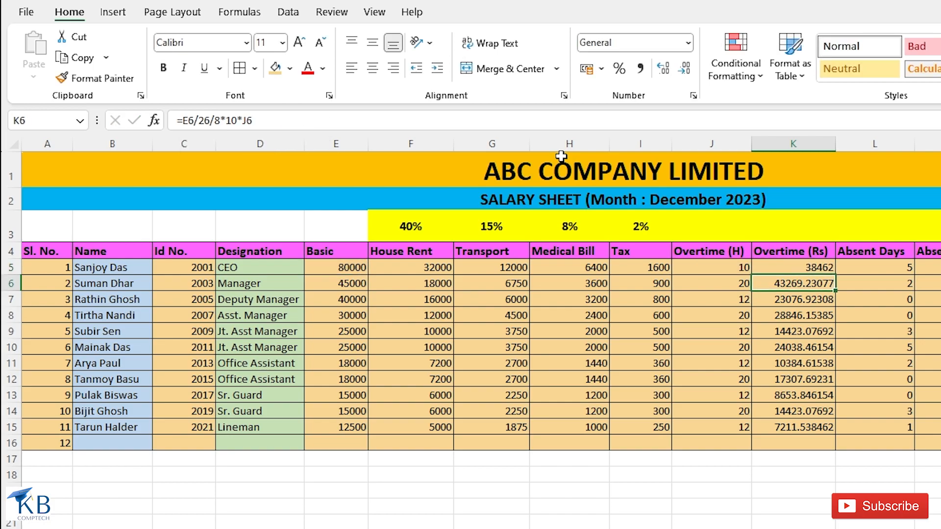
left_click(822, 269)
left_click_drag(836, 278, 827, 433)
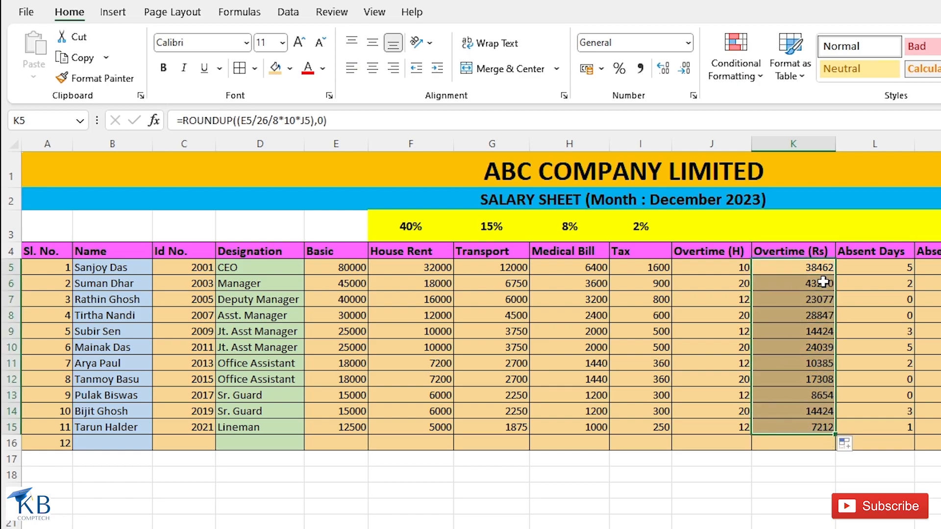
left_click(792, 267)
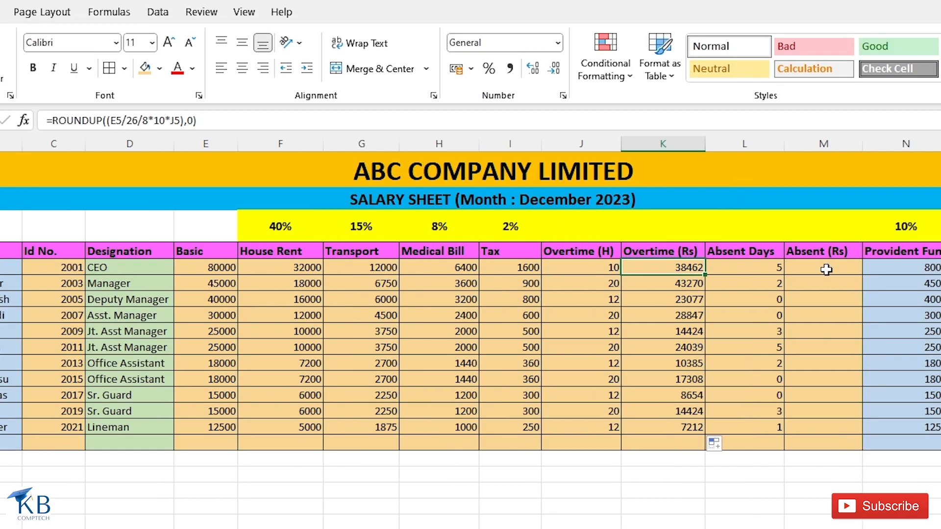
Calculate the absence deduction in M5 with the formula =E5/26*L5.
left_click(826, 269)
type("=")
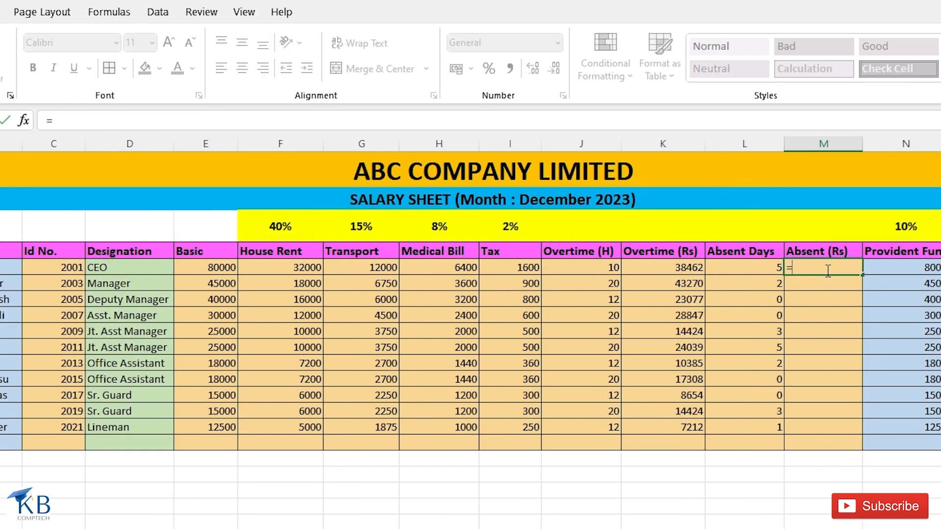
left_click(230, 270)
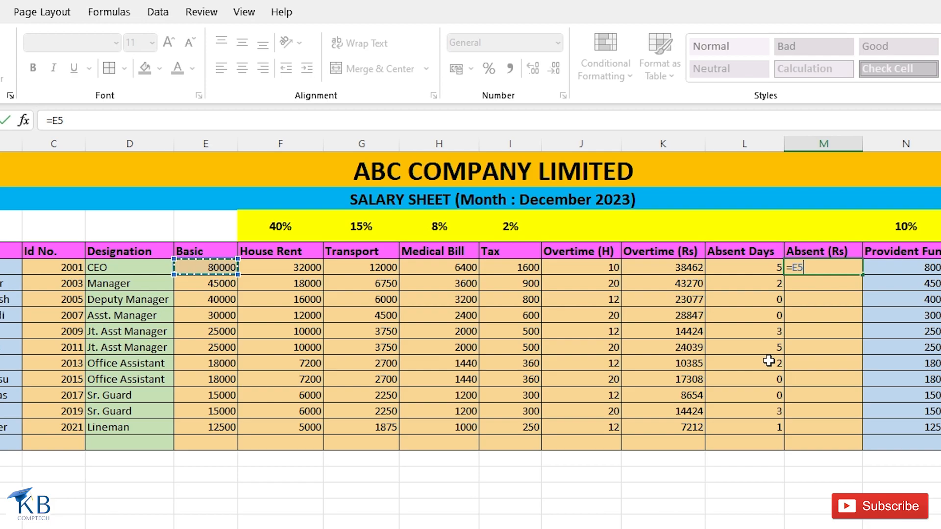
type("/26")
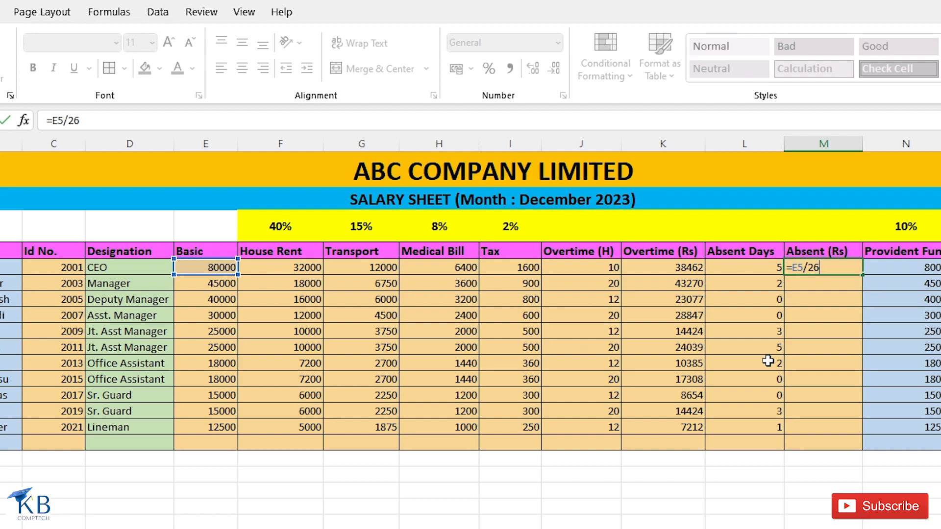
type("*")
left_click(760, 269)
key("Return")
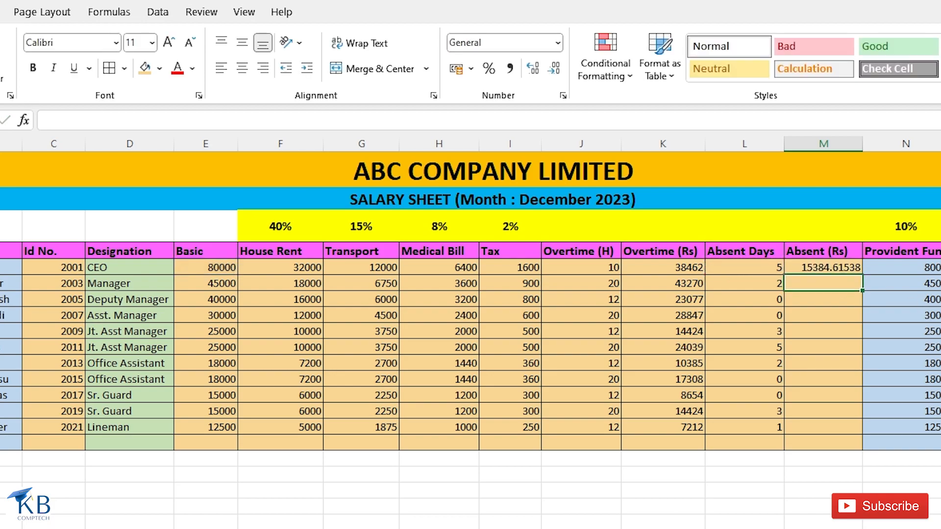
Change the absence formula in M5 to =ROUNDUP((E5/26*L5),0) and copy it down to M15.
left_click(819, 268)
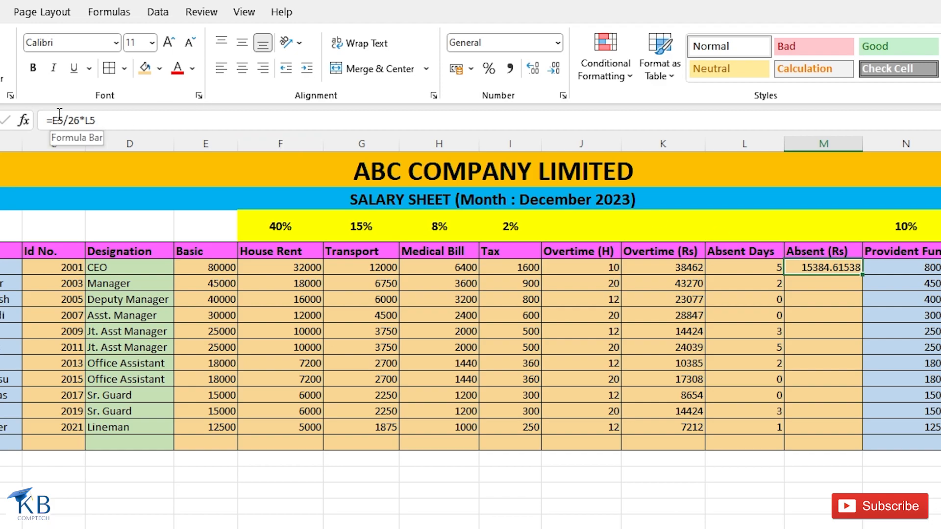
left_click(55, 120)
type("ROUN")
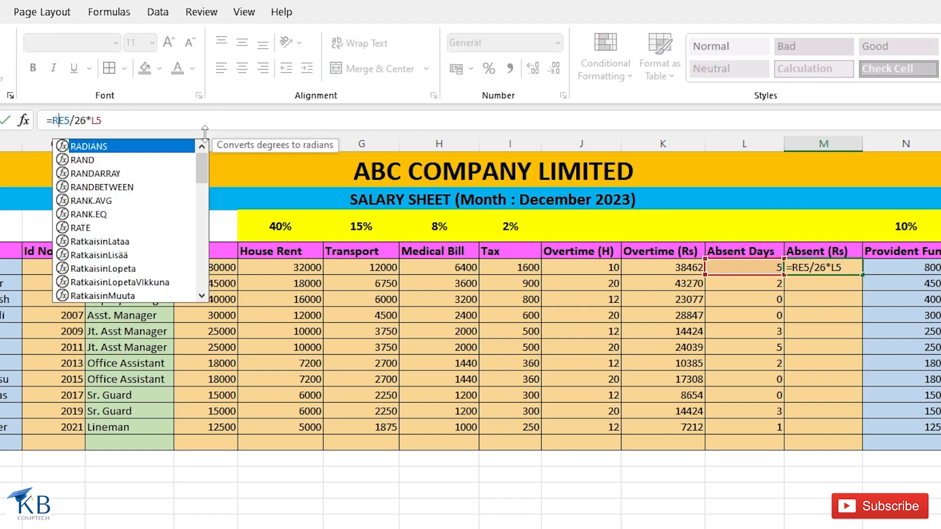
type("DUP((E5/26*L5)")
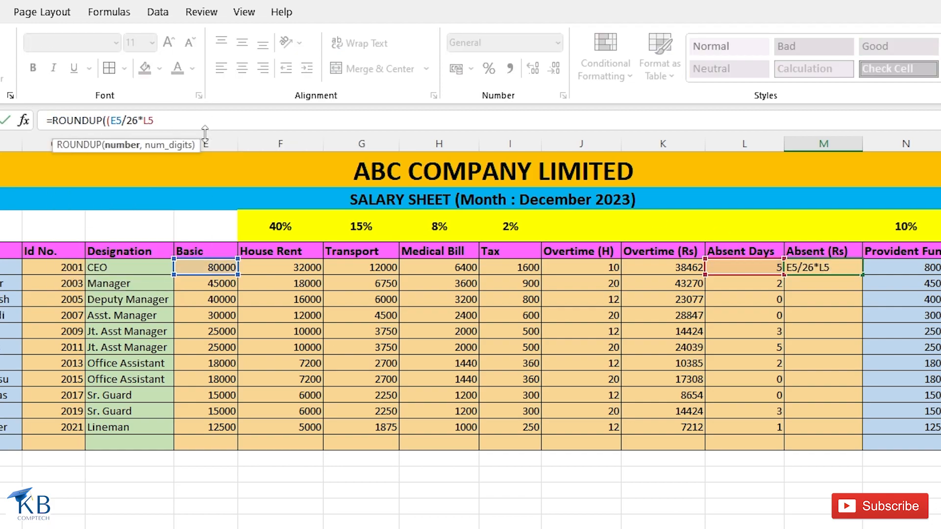
type(",")
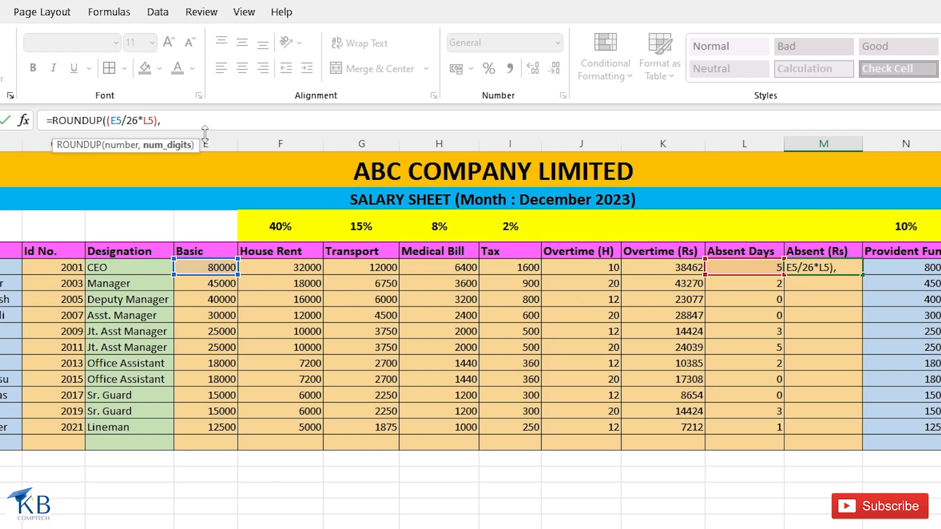
type("0)")
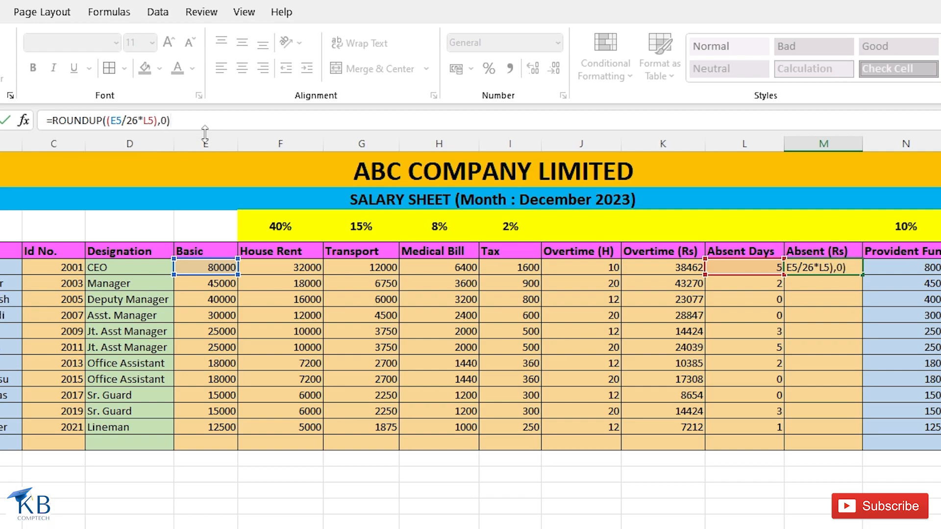
key("Return")
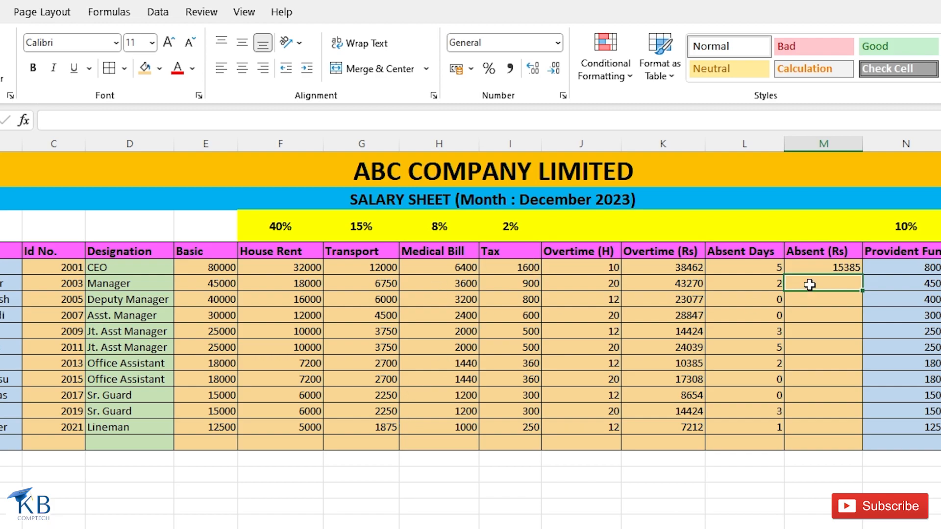
left_click(845, 269)
left_click_drag(861, 279, 856, 433)
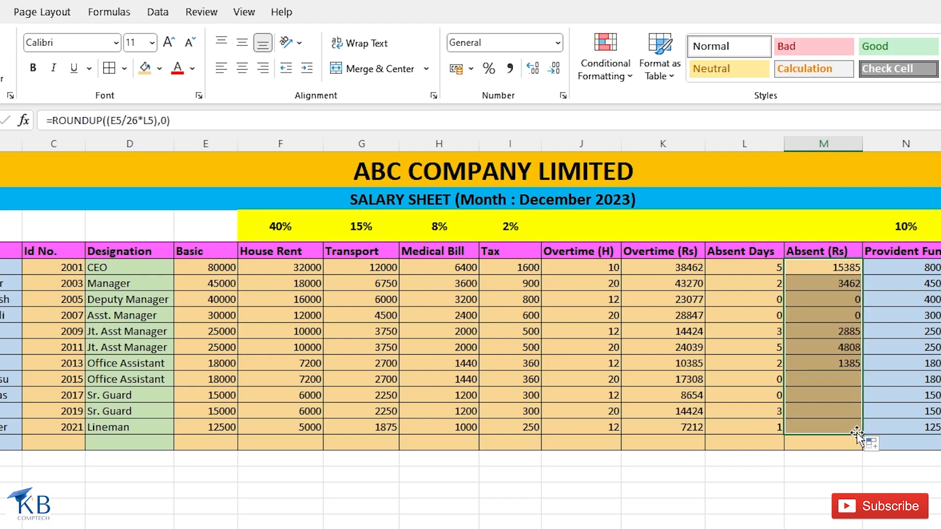
left_click(812, 267)
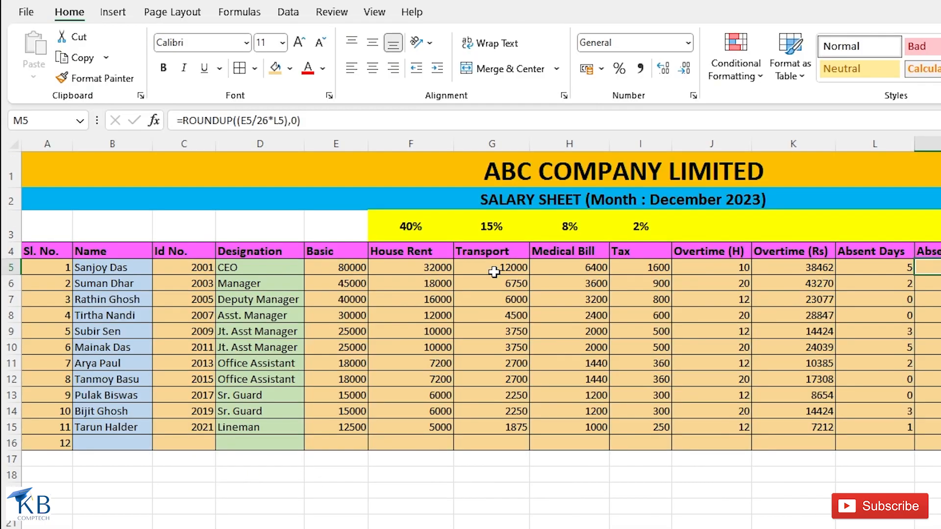
Clear the Transport amounts in G5:G15 and make G5 the active cell.
left_click_drag(493, 268, 492, 433)
key("Delete")
left_click(489, 266)
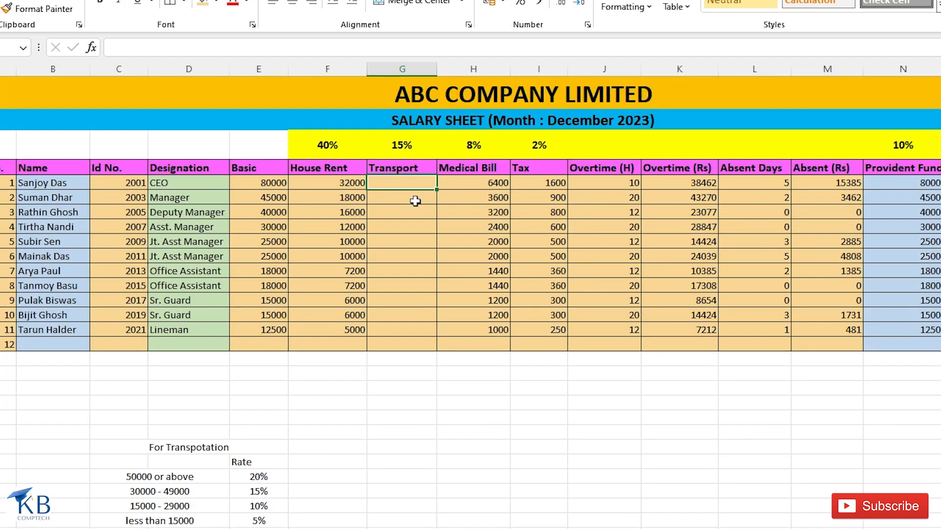
Begin a tiered transport formula in G5 with =IF(E5>=50000,E5*20%, for basic salaries of 50000 or above.
type("=IF")
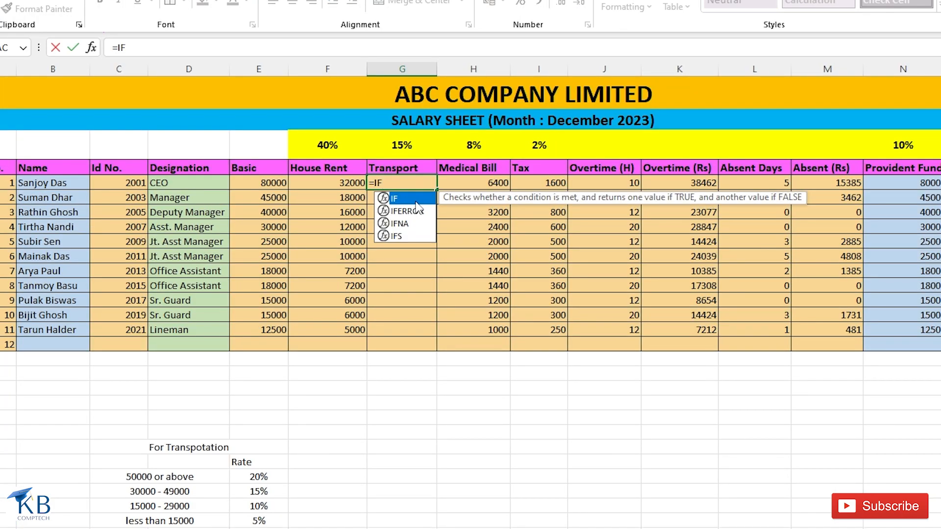
type("(")
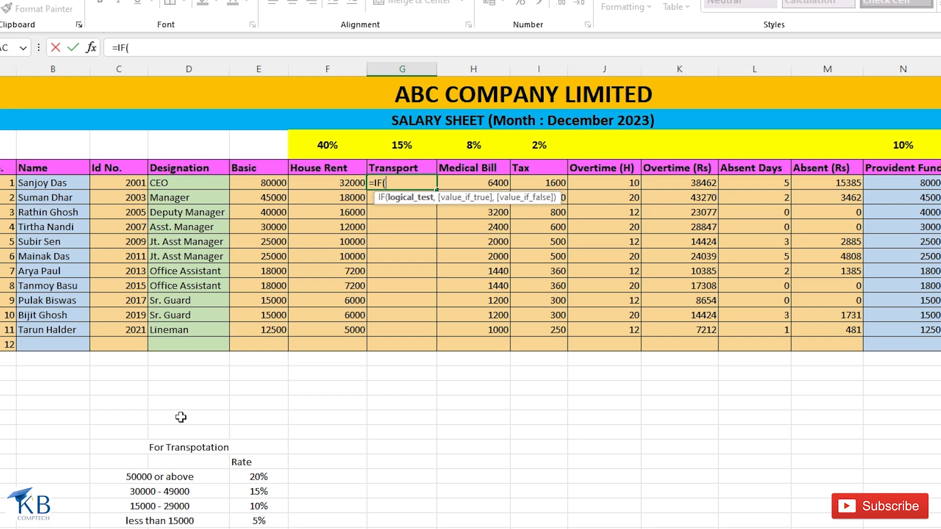
left_click(268, 184)
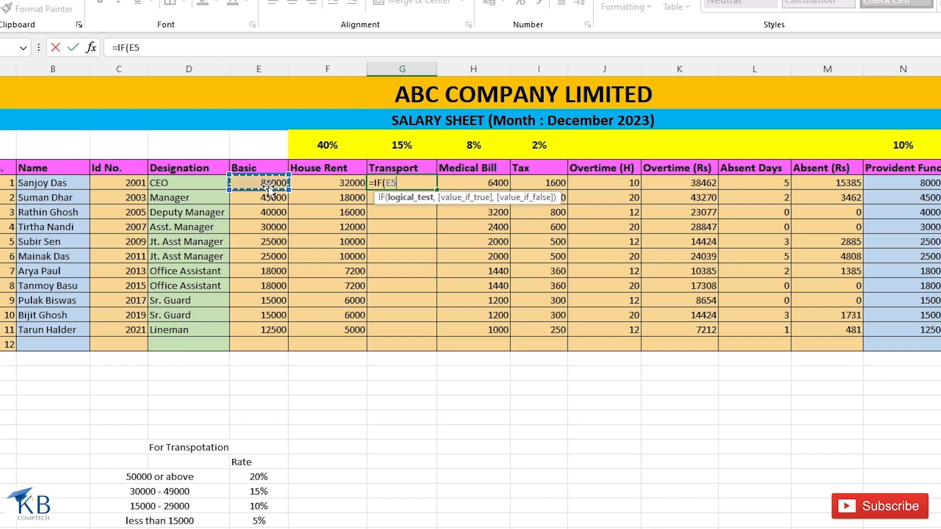
type(">=5000")
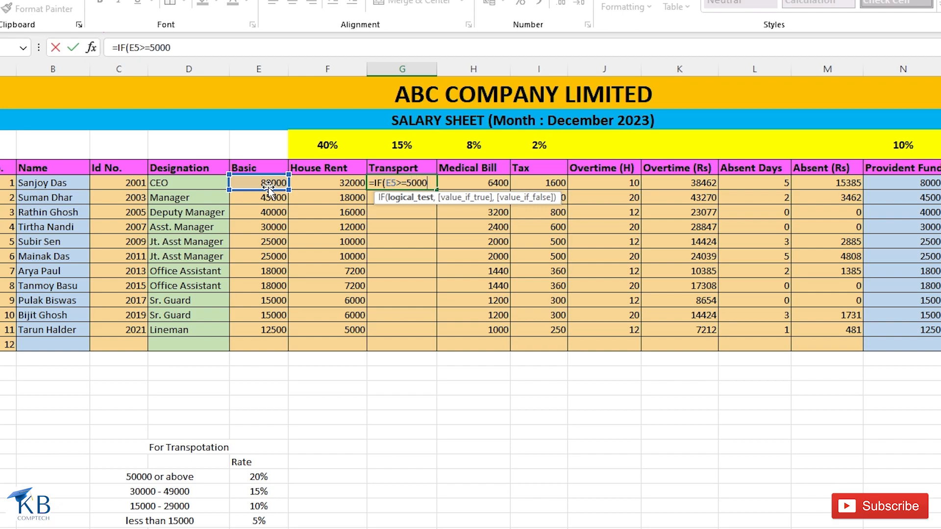
type("0,")
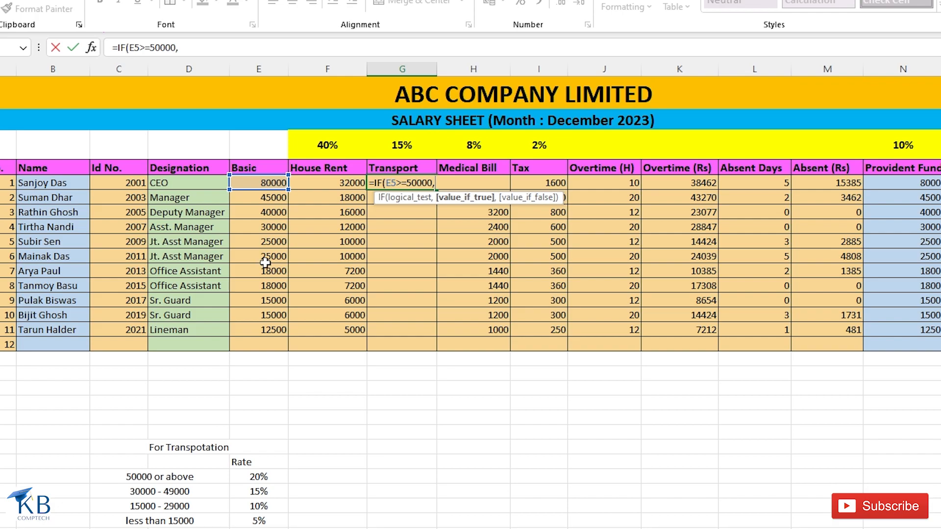
left_click(266, 183)
type("*20%")
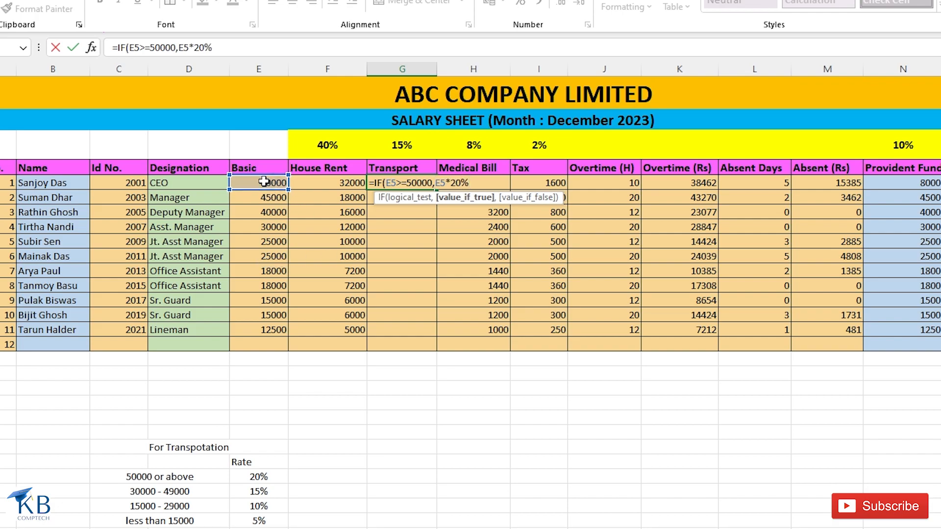
type(",")
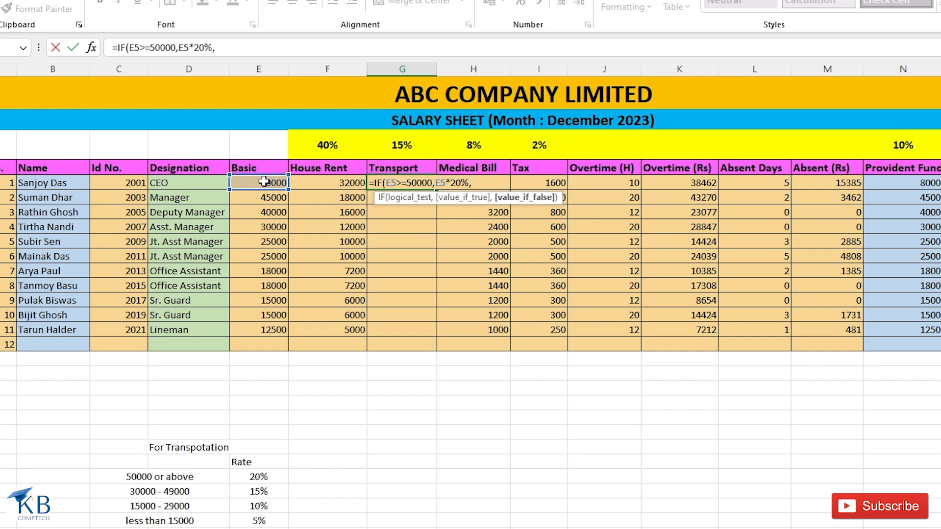
Extend the G5 transport formula with the 15% tier: IF(AND(E5>=30000,E5<50000),E5*15%,.
type("IF")
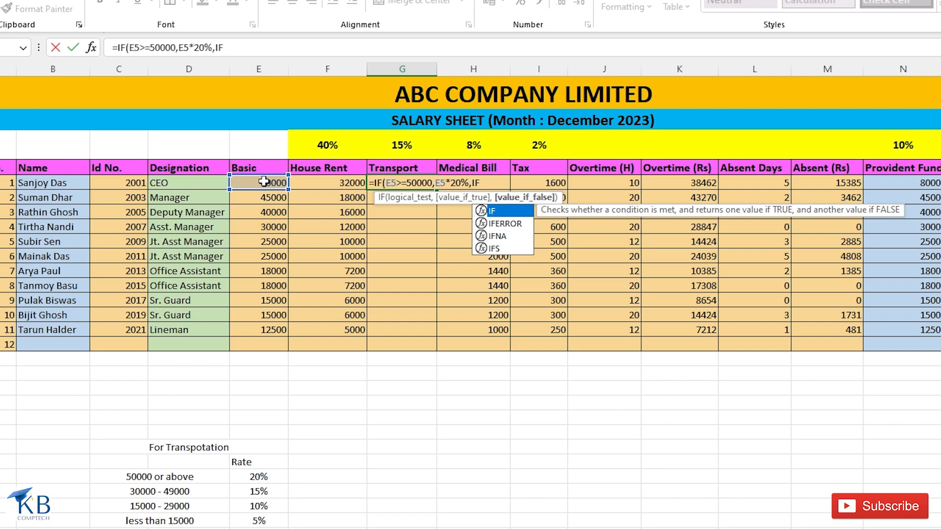
type("(AND")
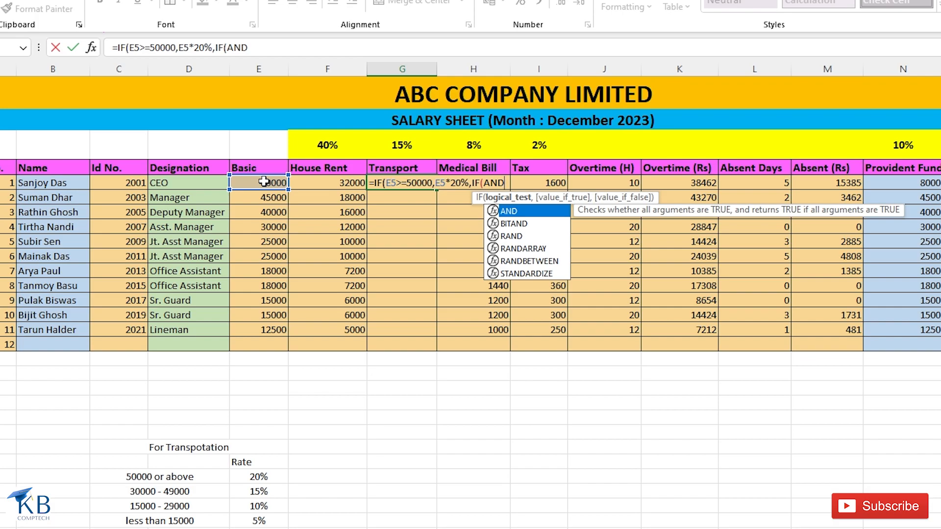
type("(")
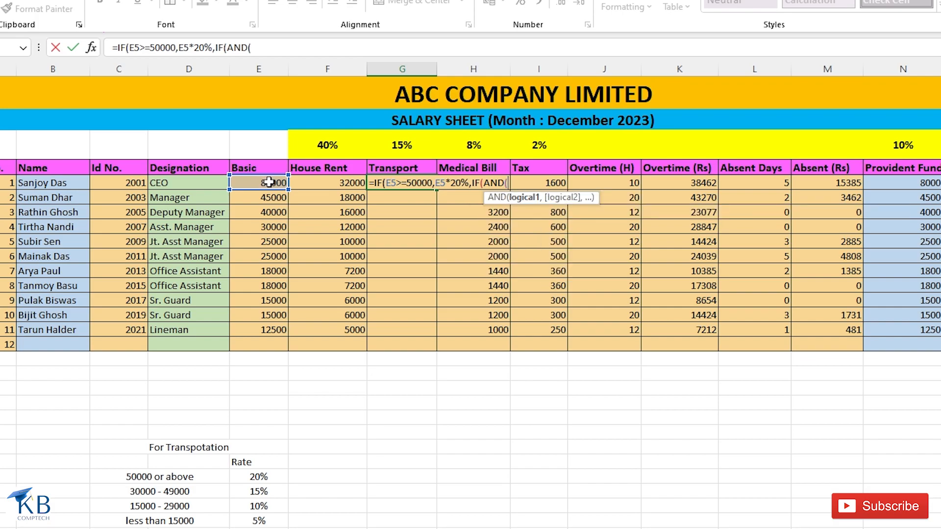
left_click(260, 183)
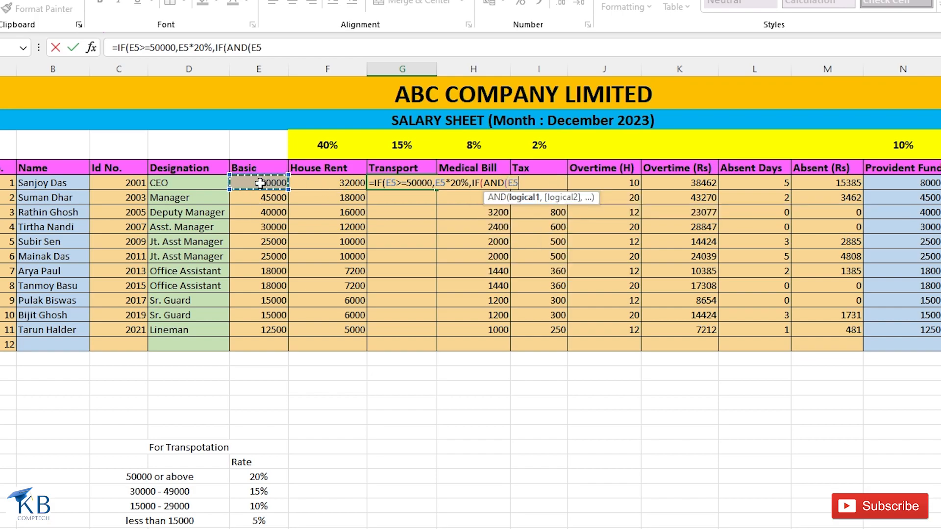
type(">=30000,")
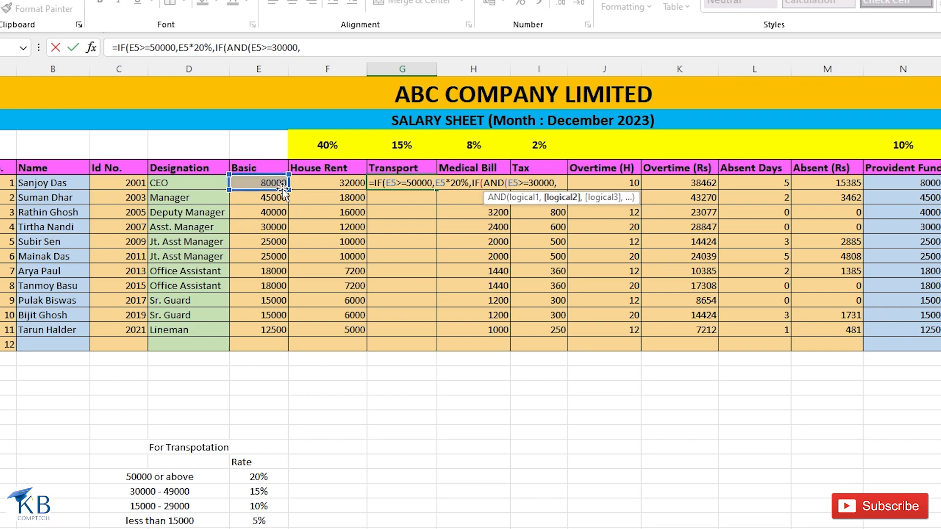
left_click(270, 184)
type("<50000")
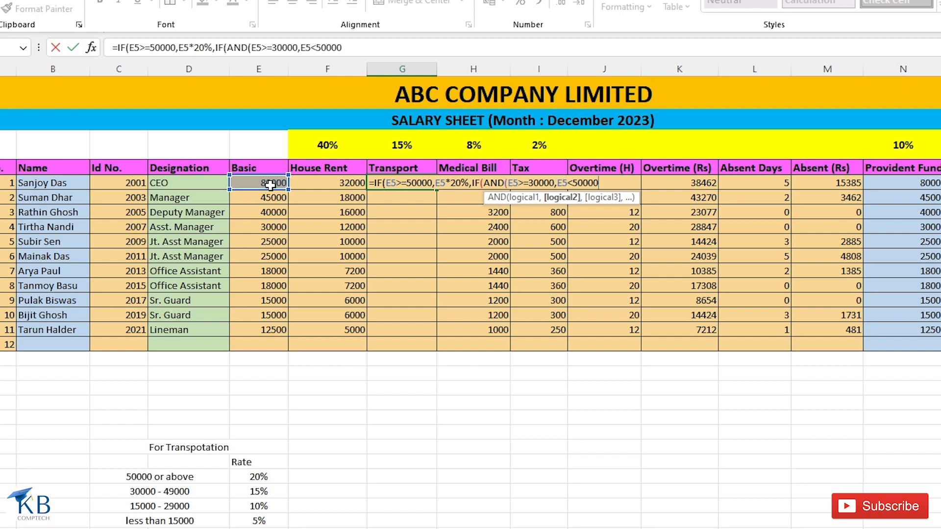
type("),")
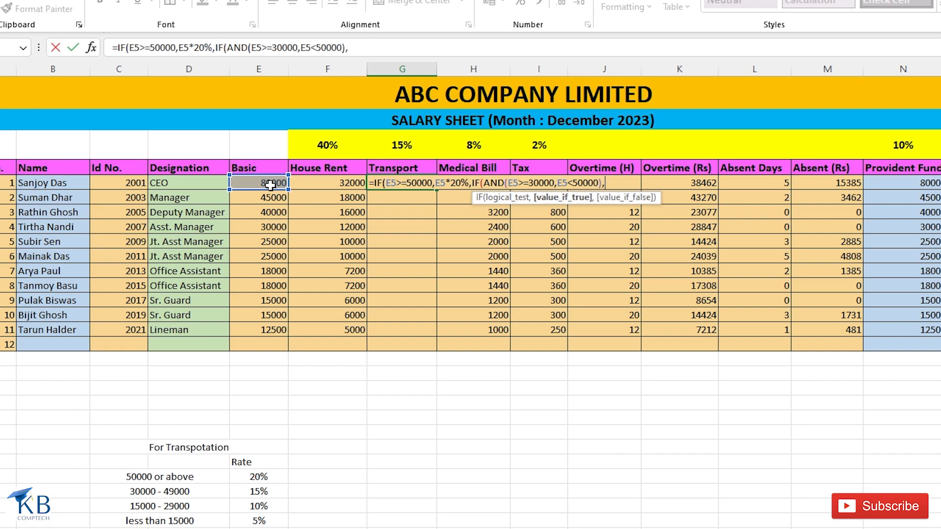
left_click(256, 187)
type("*15")
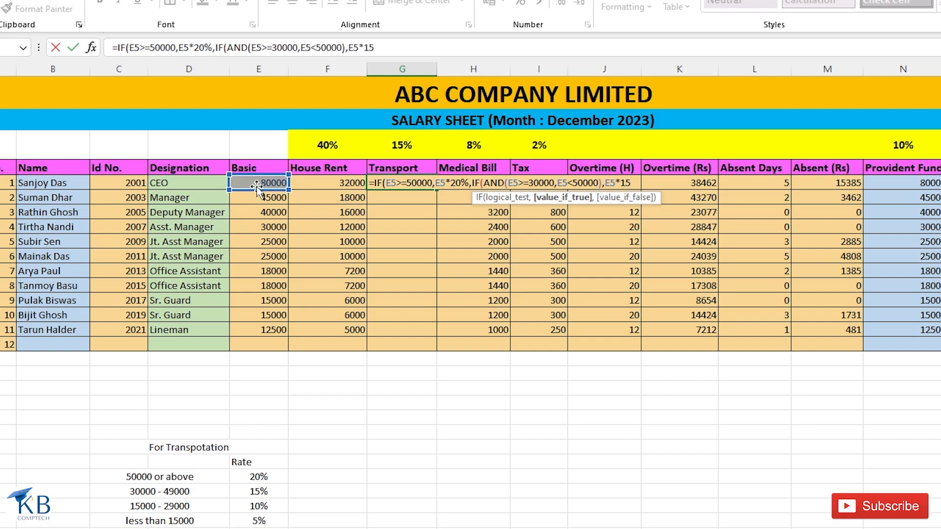
type("%,")
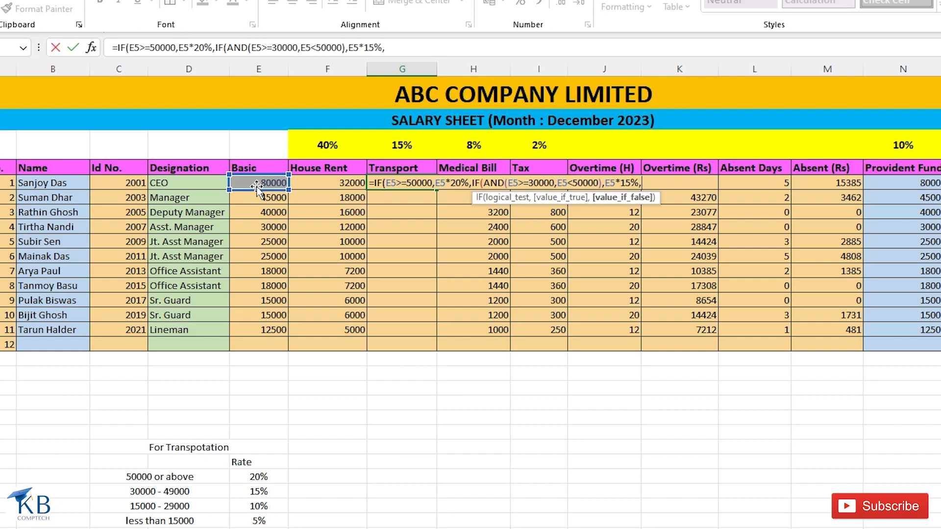
Extend the G5 transport formula with the 10% tier: IF(AND(E5>=15000,E5<30000),E5*10%,.
type("IF")
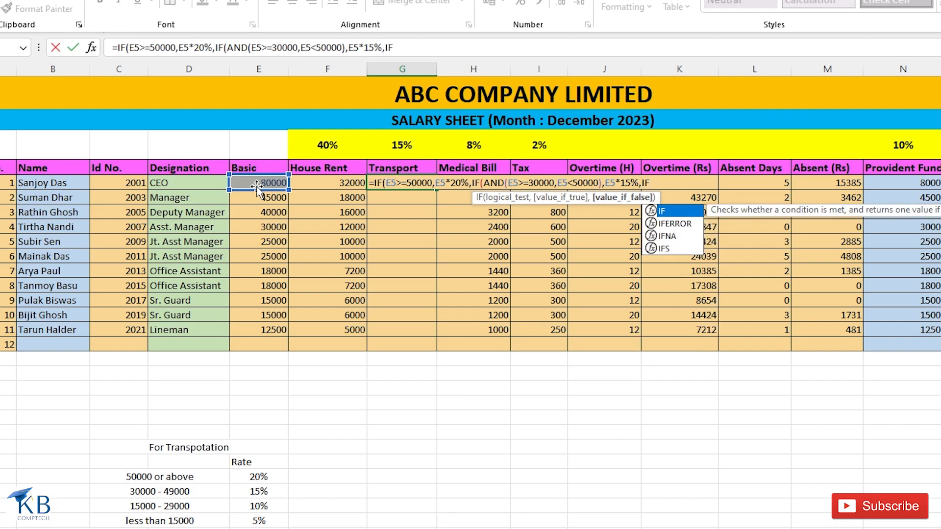
type("(AND(")
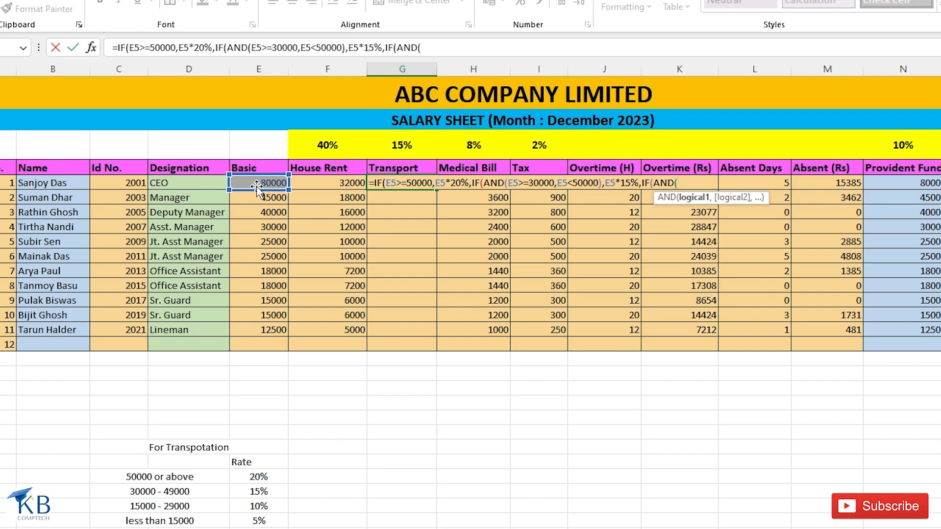
left_click(247, 181)
type(">=15000,")
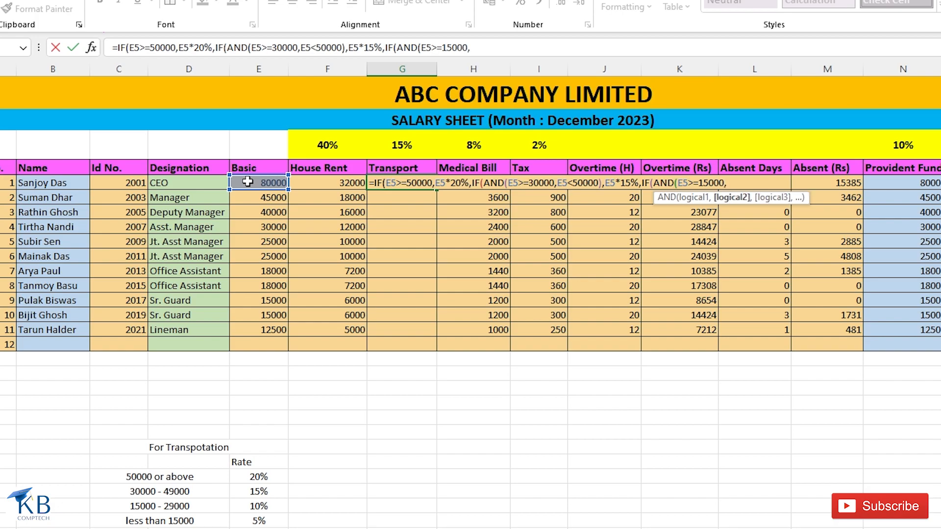
left_click(248, 181)
type("<3000")
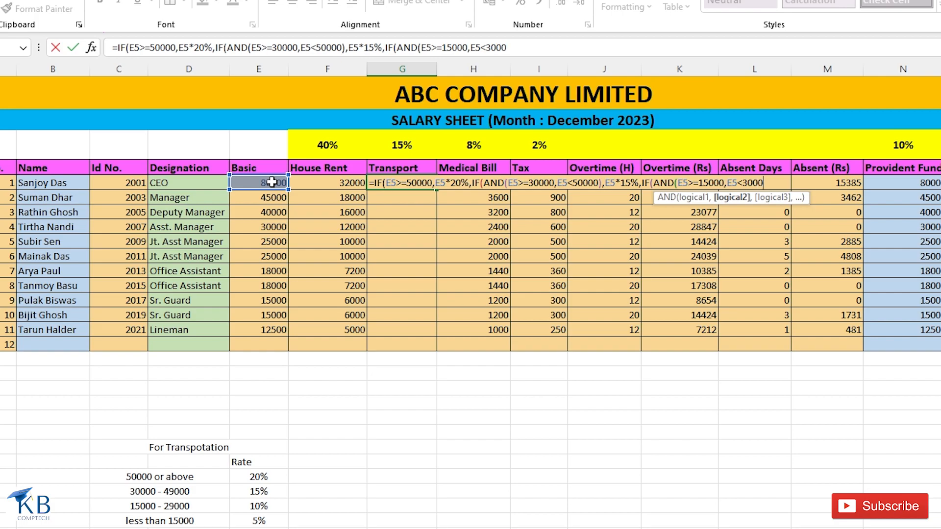
type("0),")
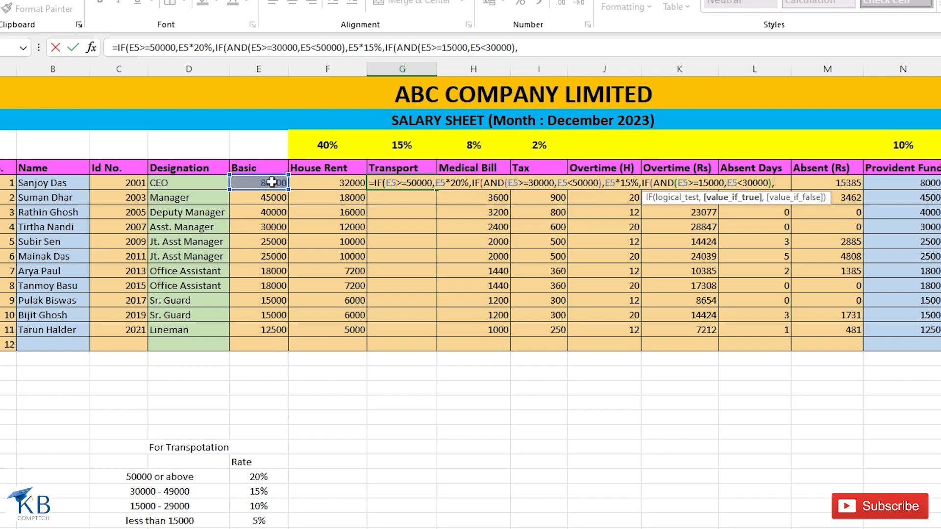
left_click(259, 182)
type("*")
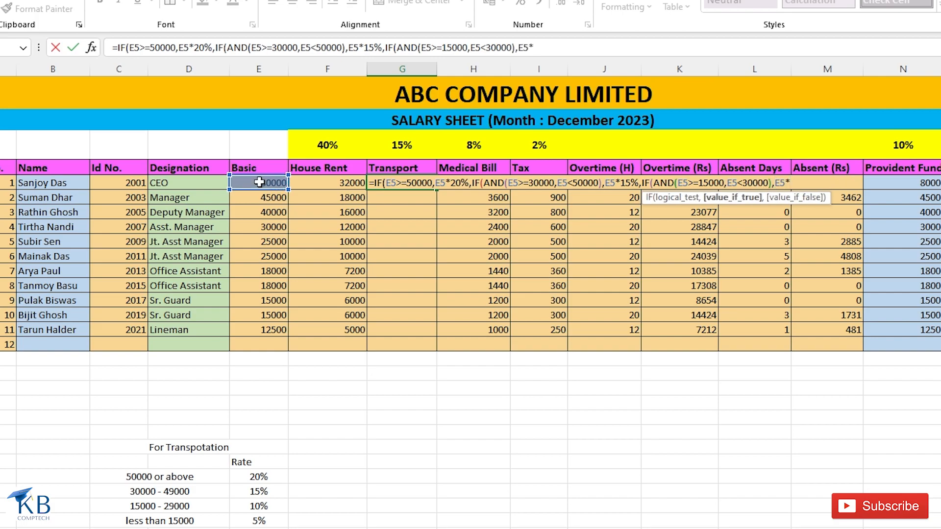
type("10%,")
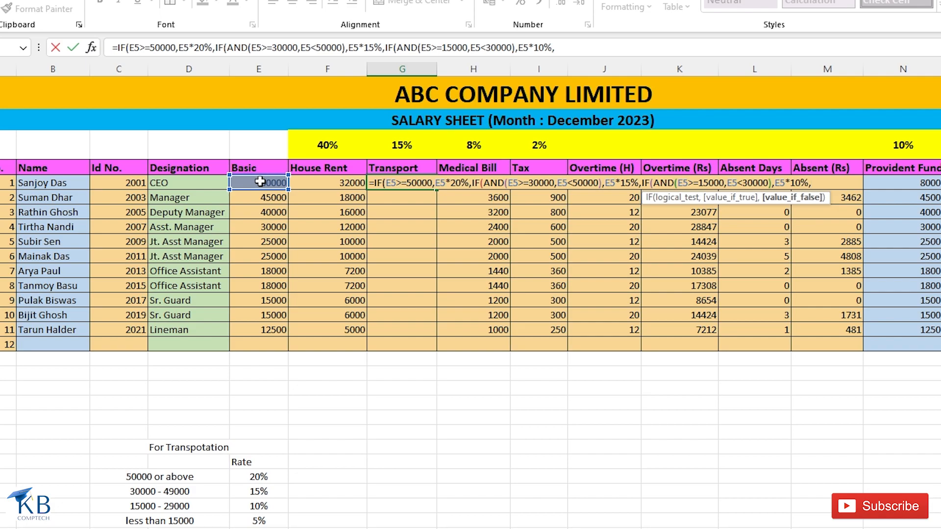
Finish the G5 transport formula with E5*5% for basic salaries below 15000, close all three IFs and enter it.
left_click(265, 185)
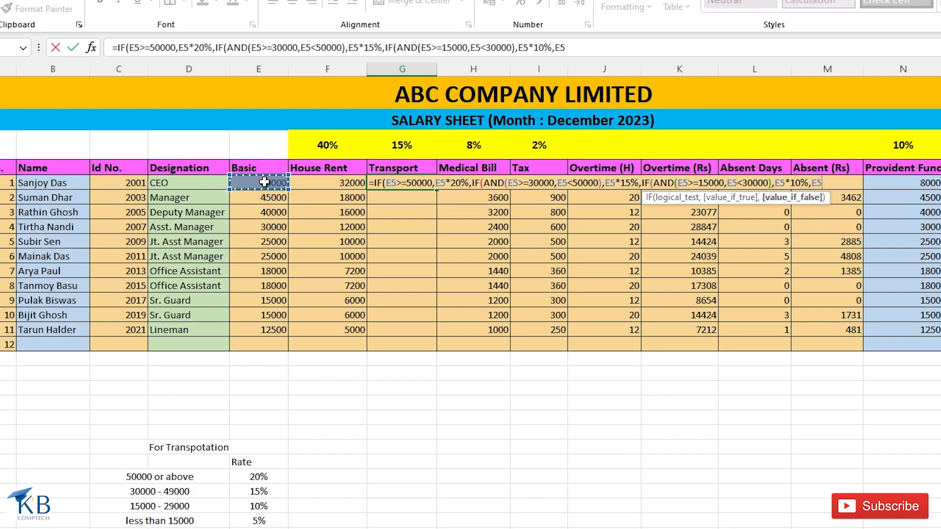
type("*5%")
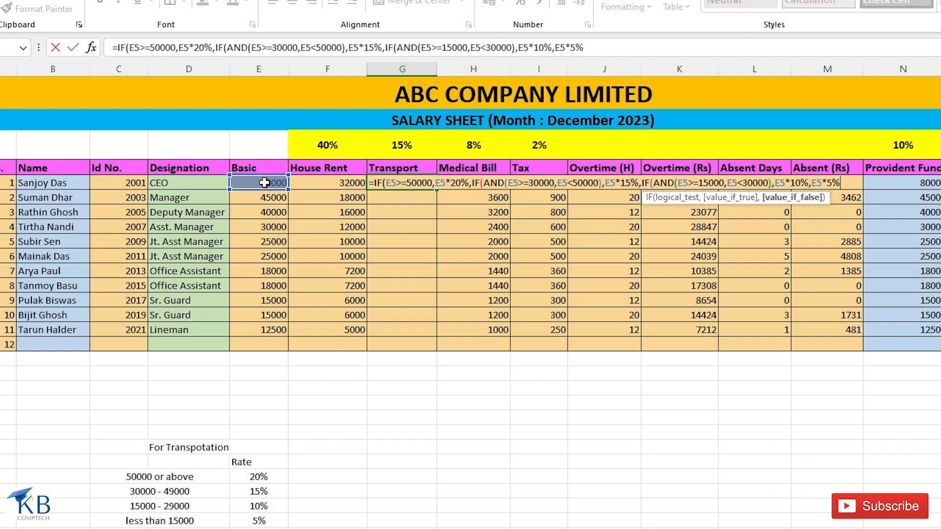
type(")")
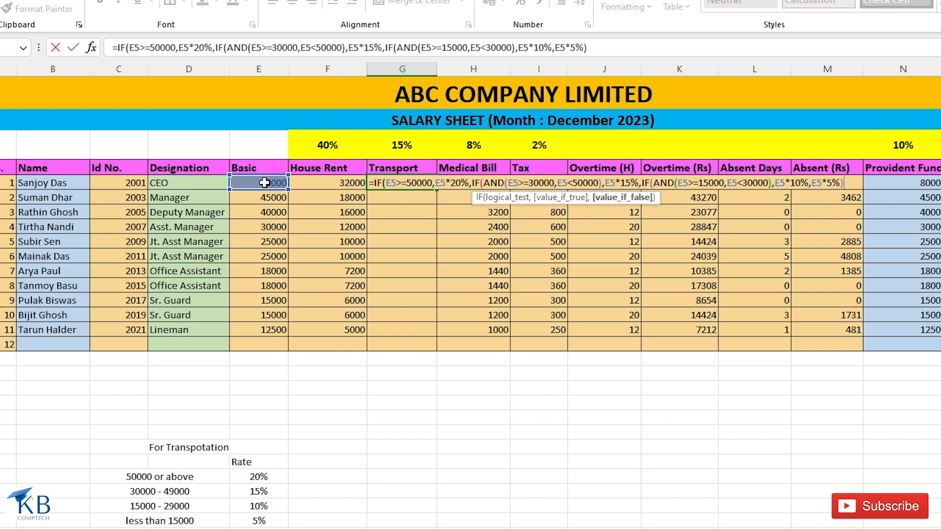
type(")")
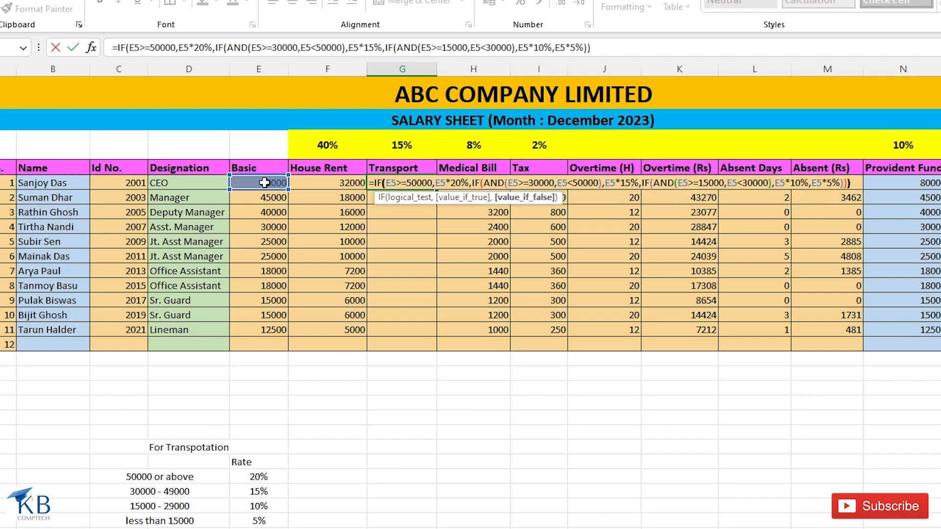
type(")")
key("Return")
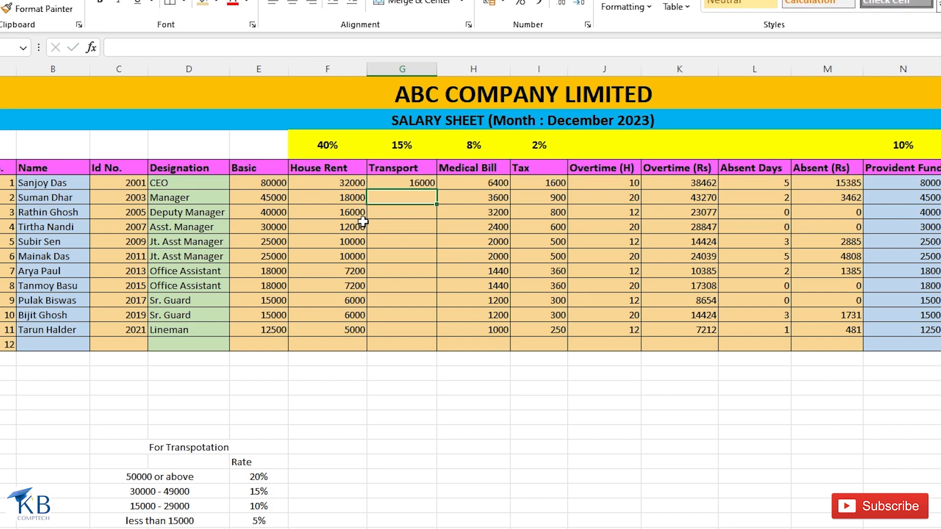
Fill the tiered Transport formula from G5 down to G15.
left_click(403, 182)
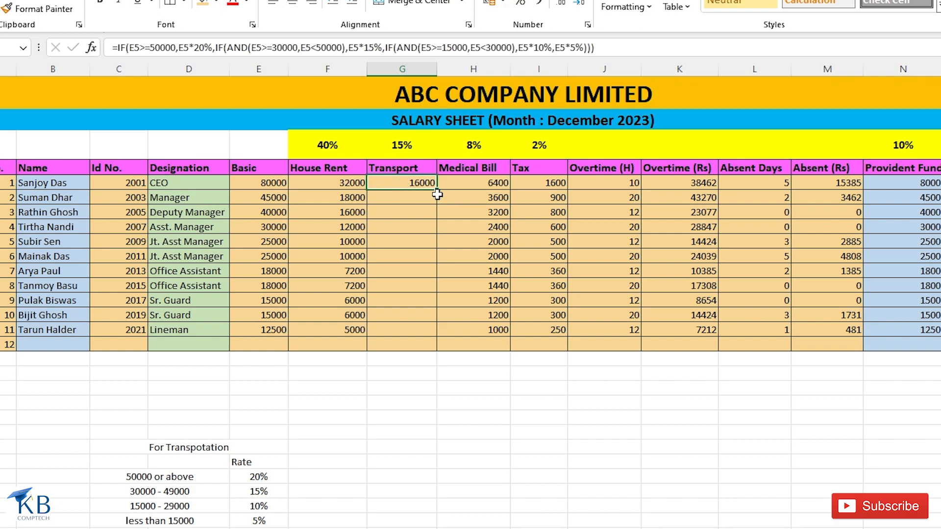
left_click_drag(437, 190, 441, 338)
left_click(406, 185)
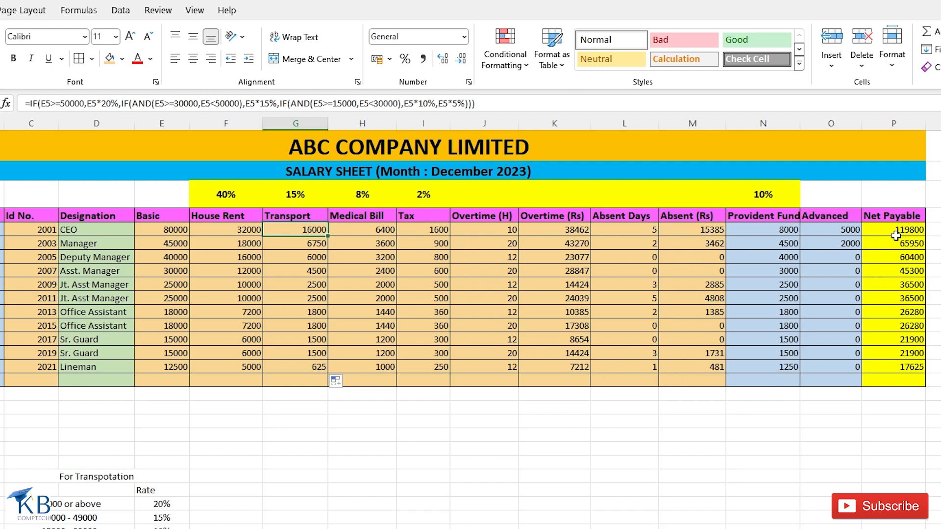
Clear the Net Payable amounts in P5:P15 and make P5 the active cell.
left_click_drag(896, 231, 898, 368)
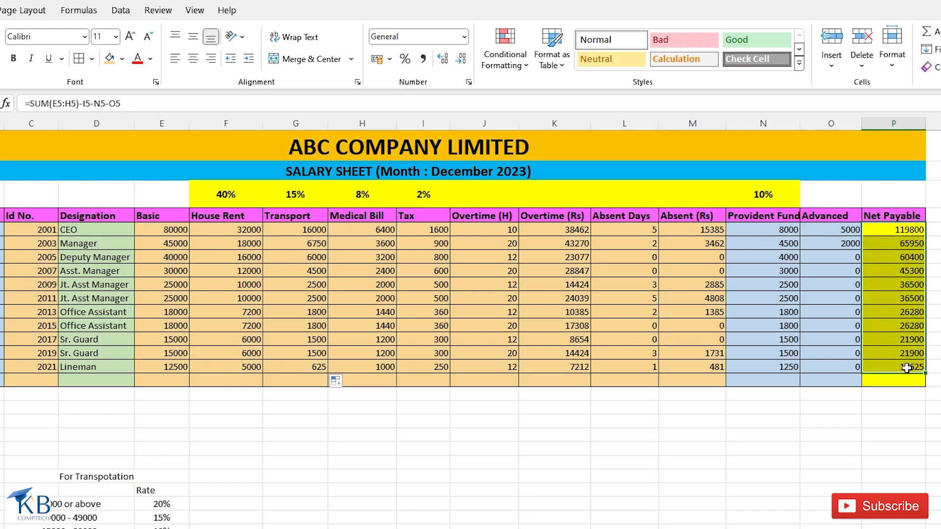
key("Delete")
left_click(887, 228)
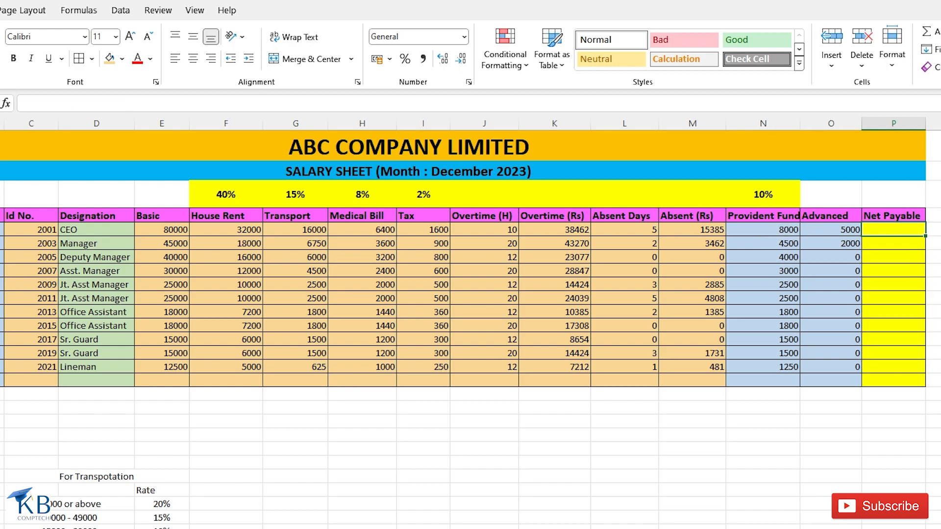
Begin the Net Payable formula in P5 with =SUM(E5:H5) to add basic pay and allowances.
type("=SUM(")
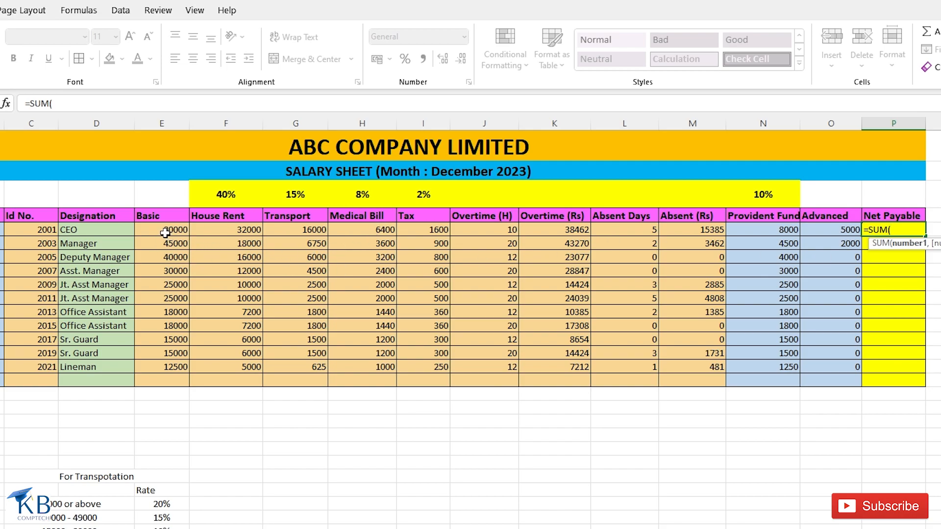
left_click_drag(165, 233, 352, 230)
left_click_drag(352, 229, 352, 230)
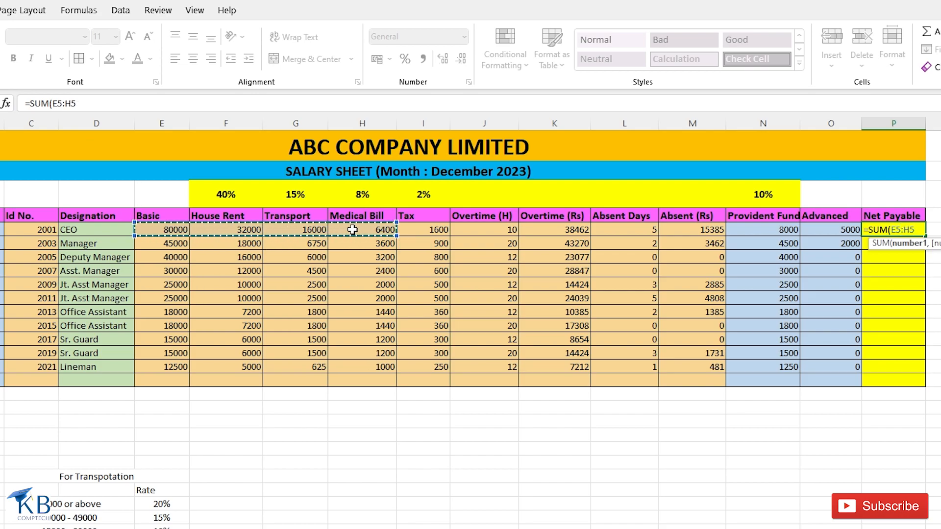
type(")")
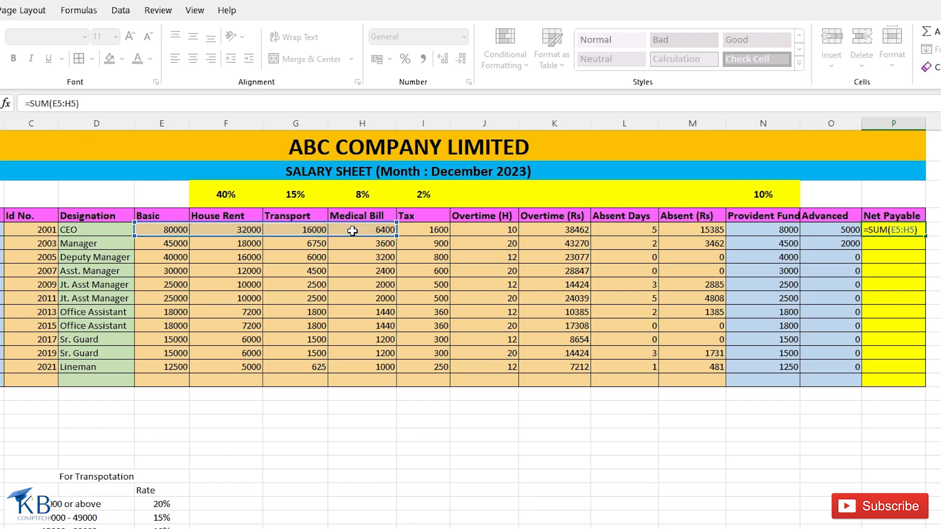
Extend the P5 formula with -I5-N5-O5 to subtract tax, provident fund and advance.
type("-")
left_click(437, 232)
type("-")
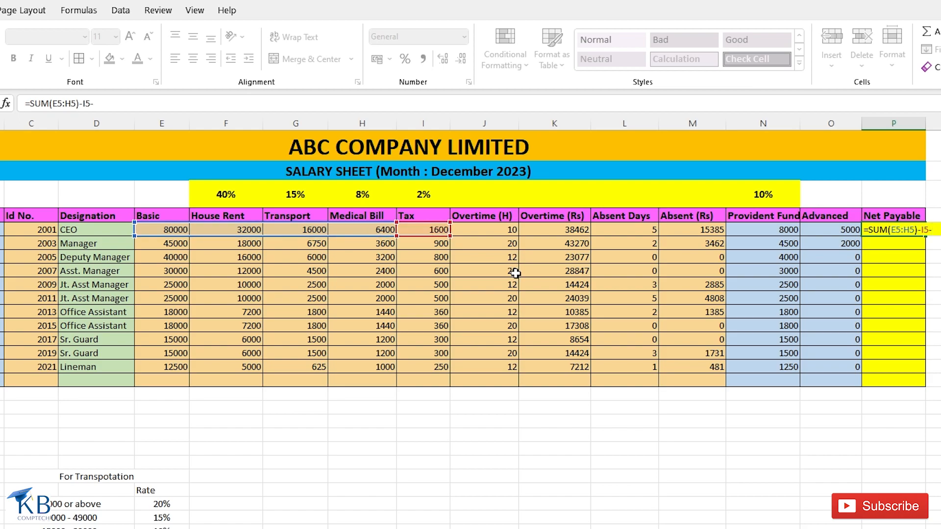
left_click(768, 235)
type("-")
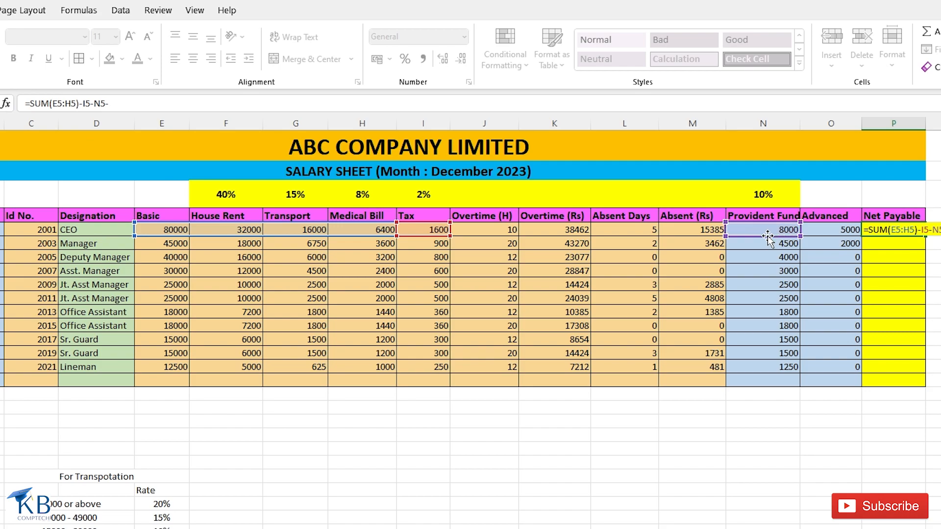
left_click(827, 234)
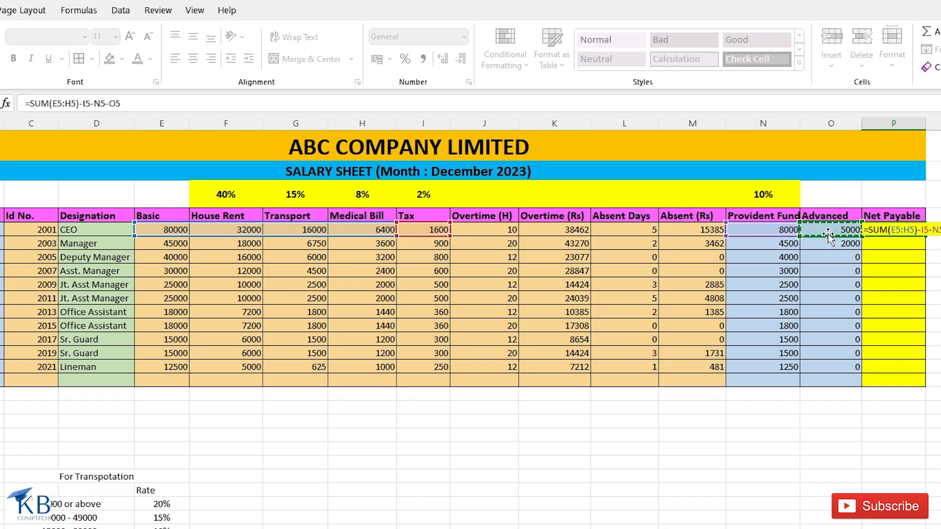
Complete the P5 formula with +K5-M5 to add overtime pay and subtract the absence amount, and enter it.
type("+")
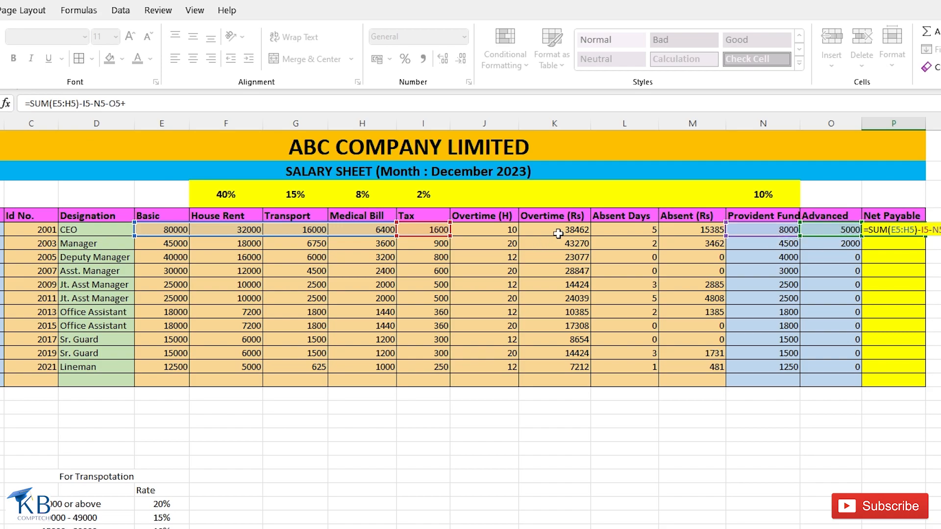
left_click(558, 234)
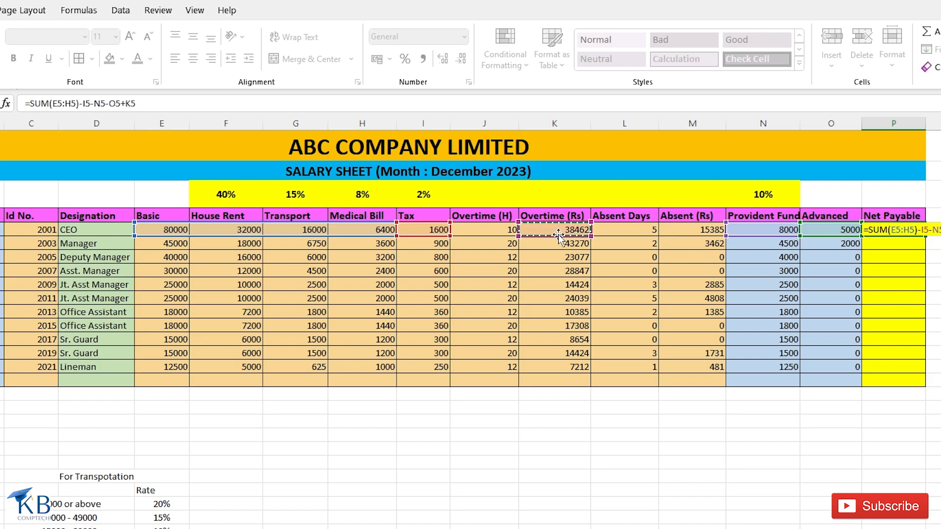
type("-")
left_click(706, 232)
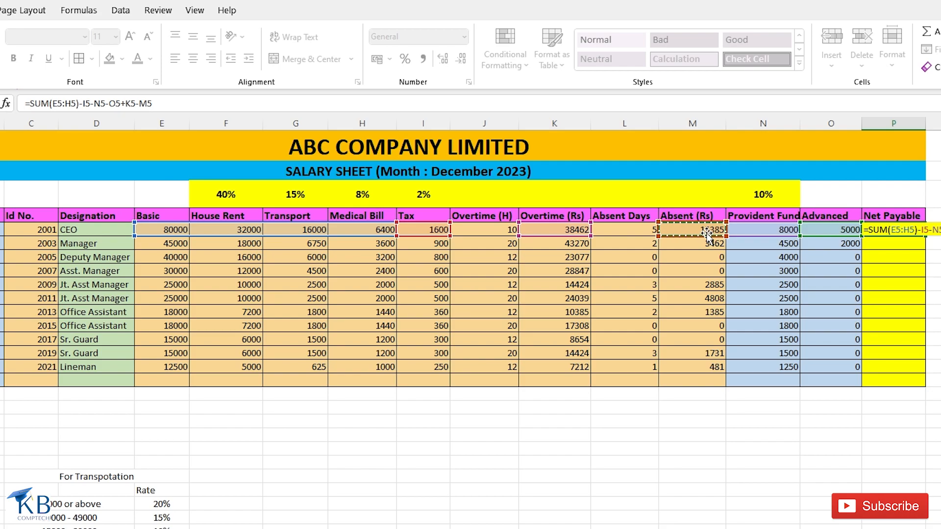
key("Return")
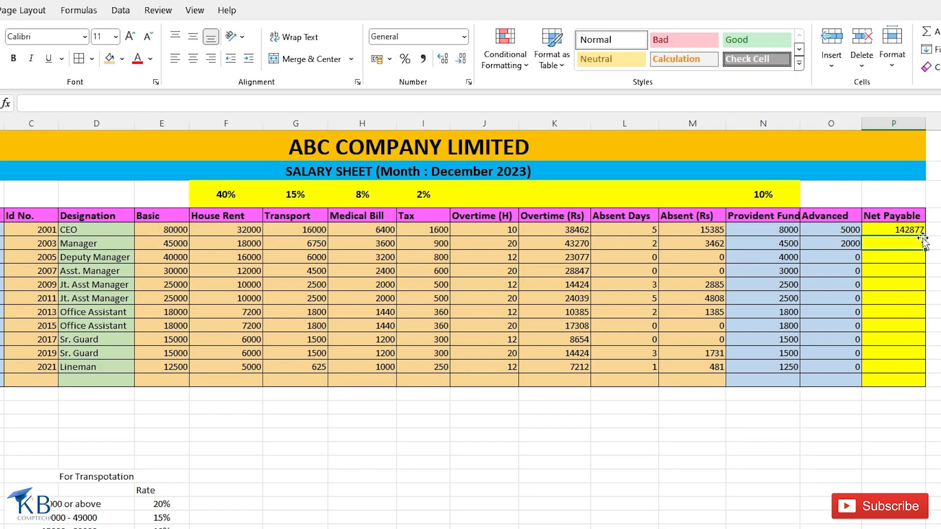
Fill the Net Payable formula from P5 down to P15.
left_click(903, 227)
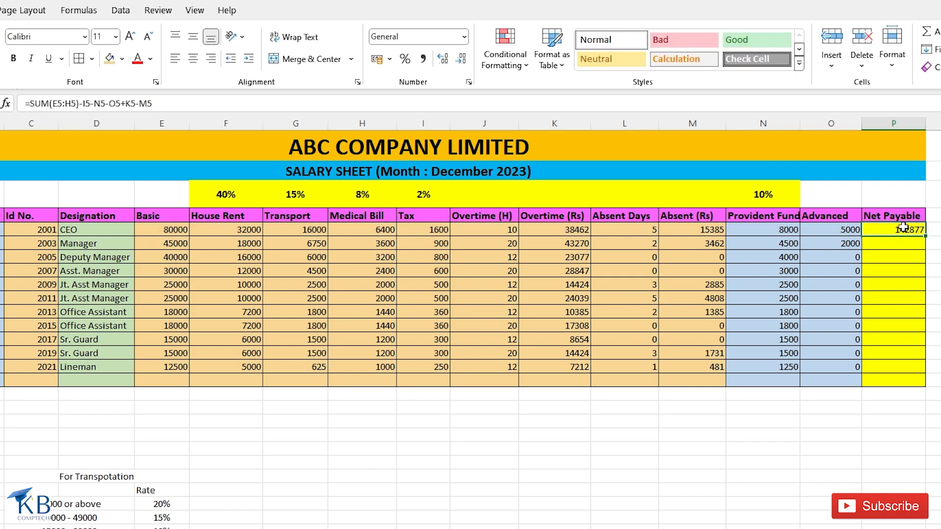
left_click_drag(927, 238, 926, 374)
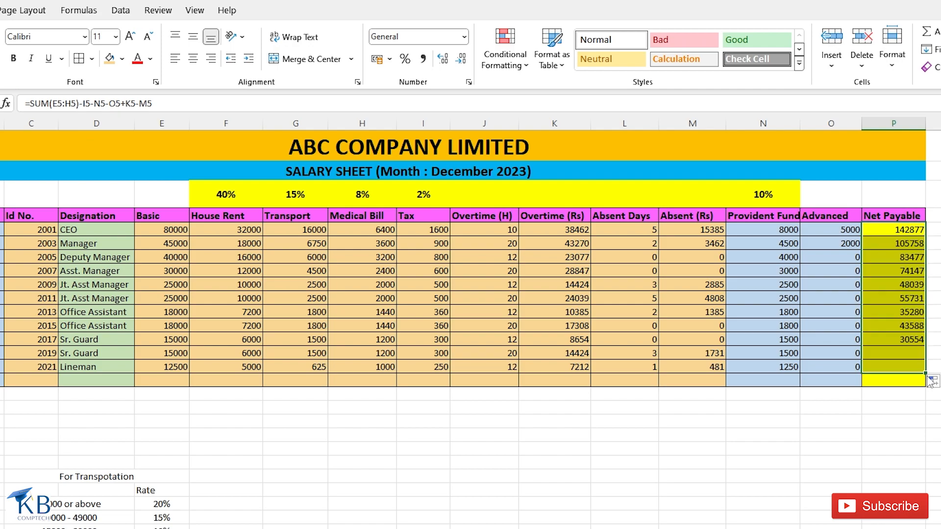
left_click(904, 232)
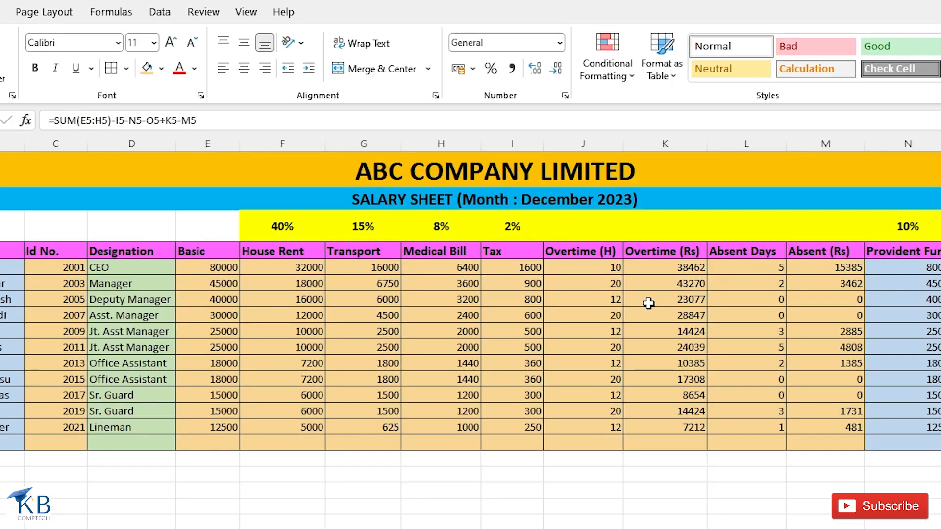
Apply a light green fill to the overtime and absence cells J5:M16.
left_click_drag(582, 270, 817, 442)
left_click(161, 68)
left_click(266, 134)
left_click(543, 319)
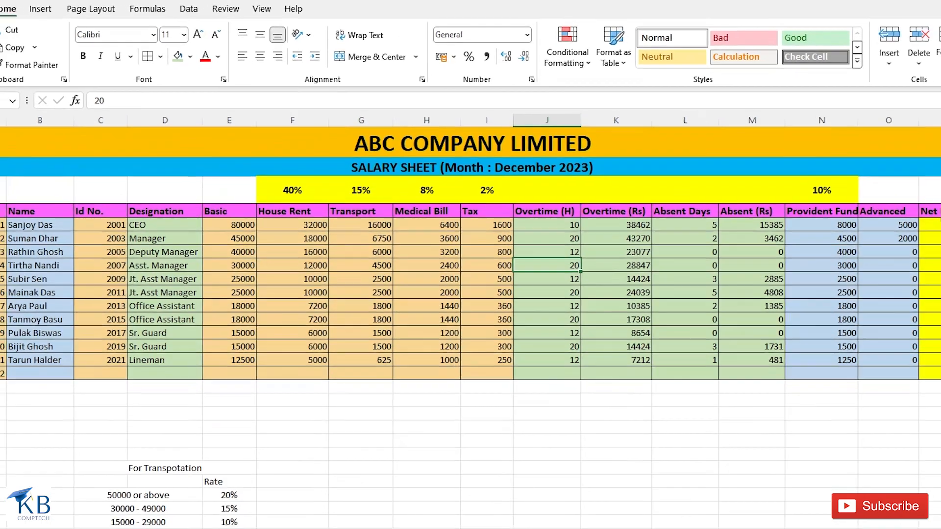